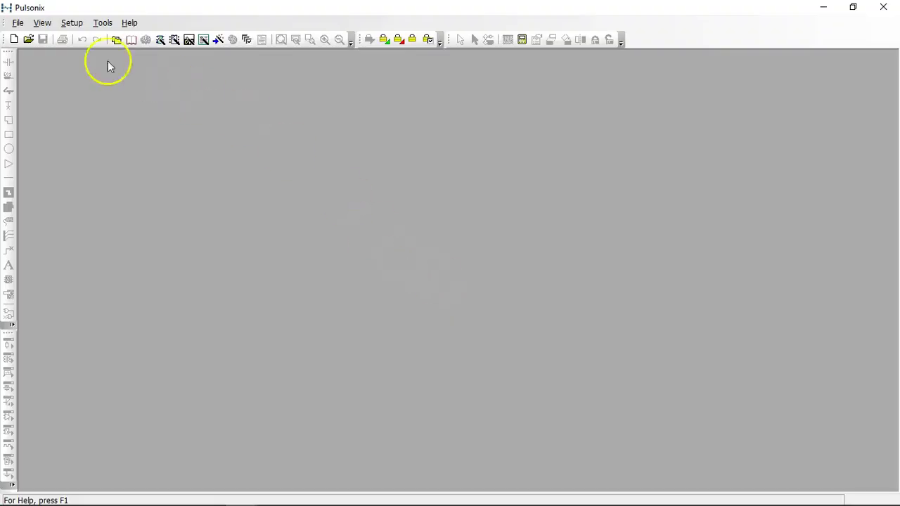
Step: Create Symbol1 as a new Schematic Symbol using the Default (White - Imperial) technology
left_click(18, 23)
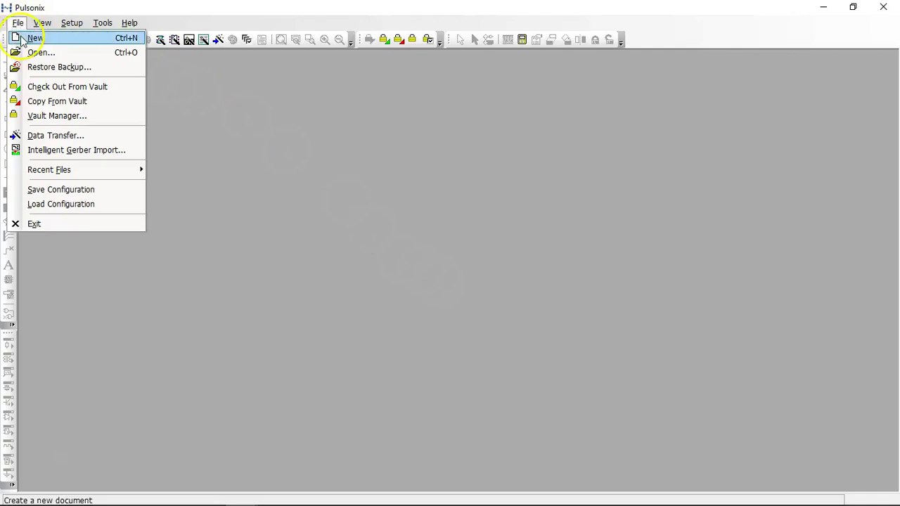
left_click(21, 38)
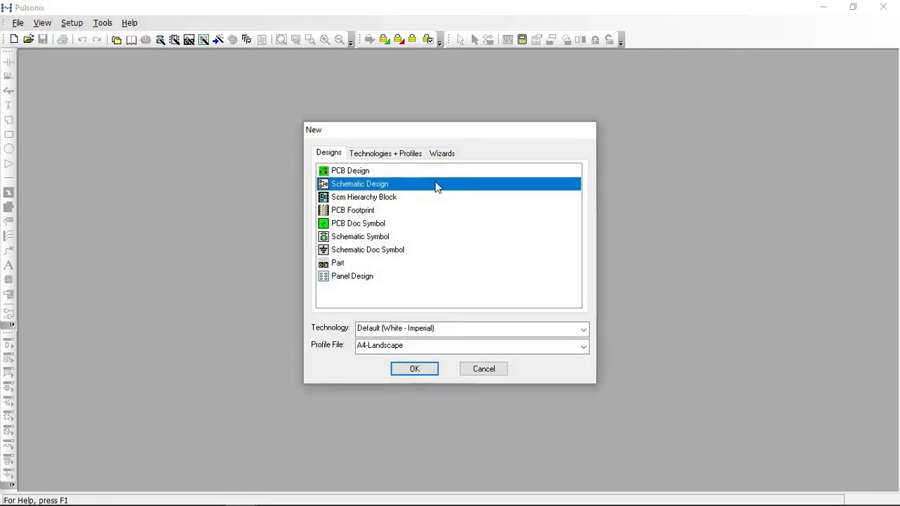
left_click(441, 237)
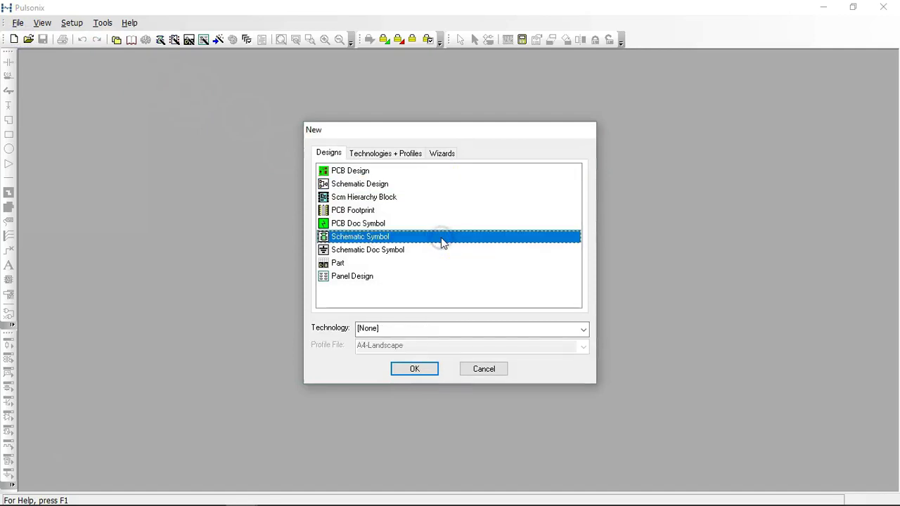
left_click(584, 329)
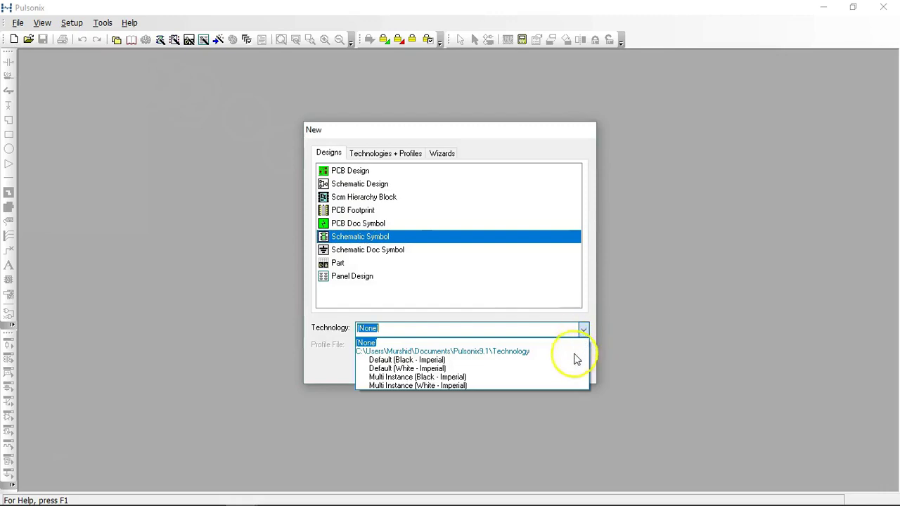
left_click(563, 370)
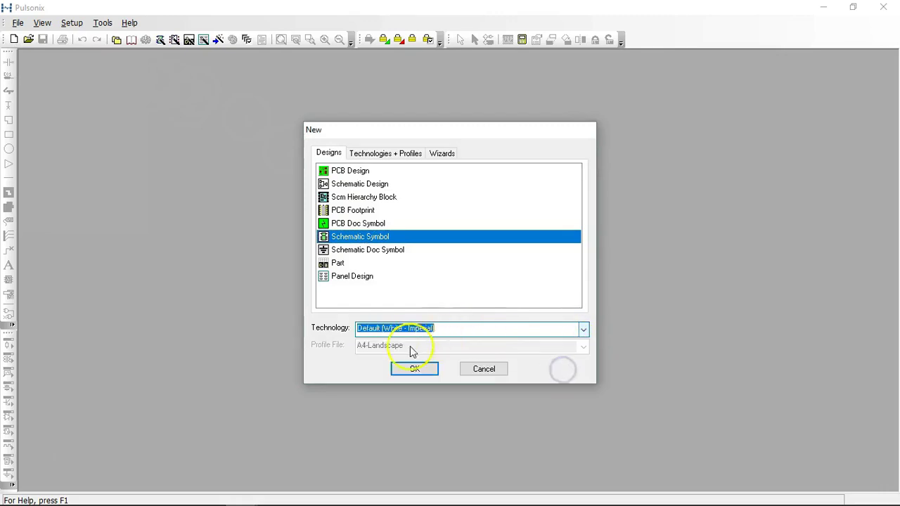
left_click(416, 370)
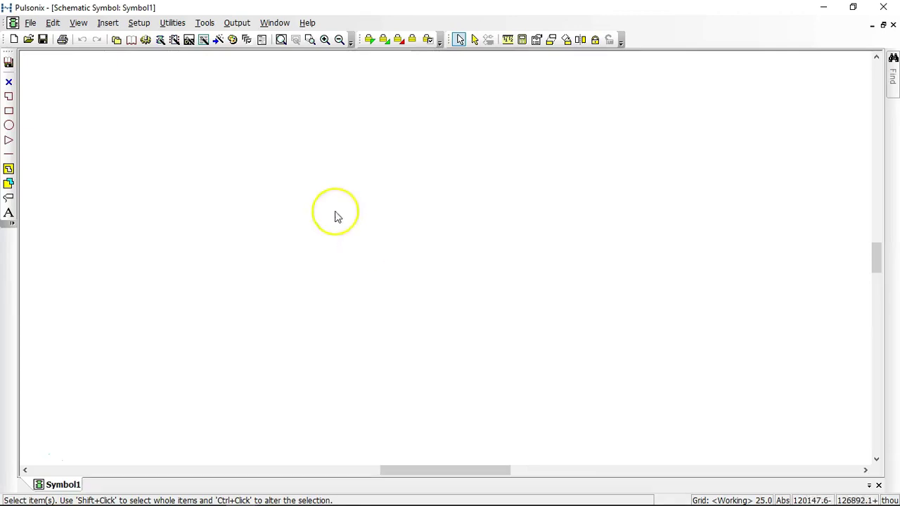
Step: Set length units to metric mm with precision 3, leaving the status bar in mm
left_click(138, 23)
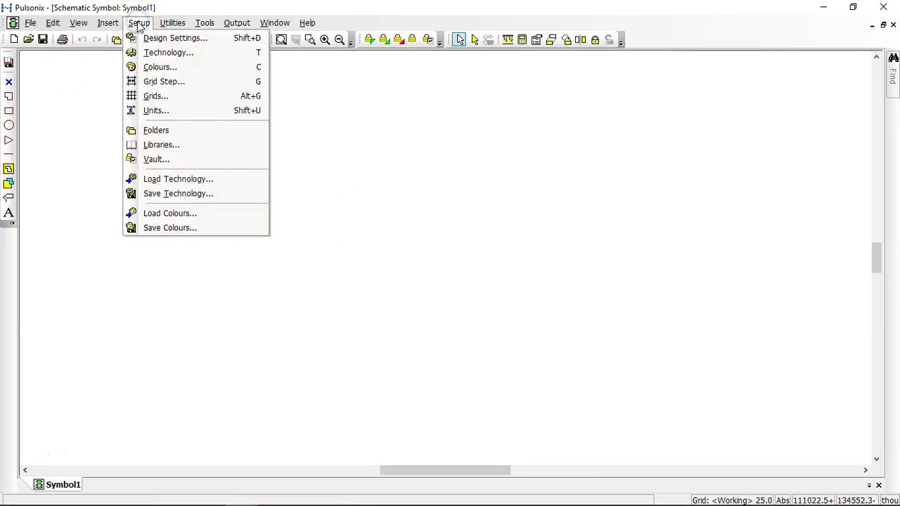
left_click(168, 113)
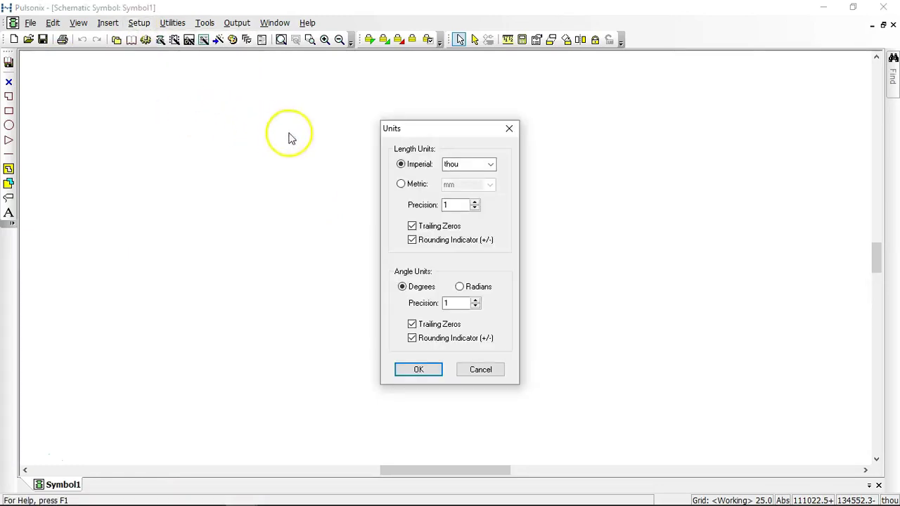
left_click(491, 164)
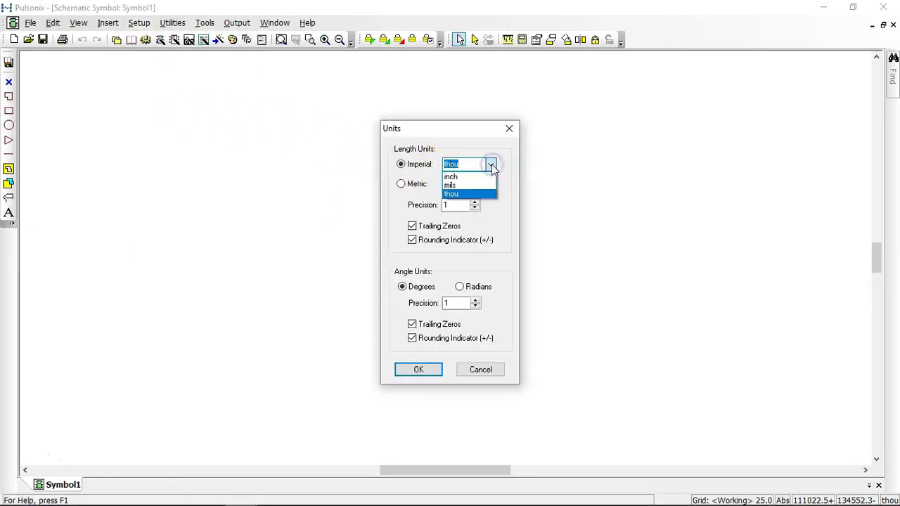
left_click(490, 165)
left_click(400, 184)
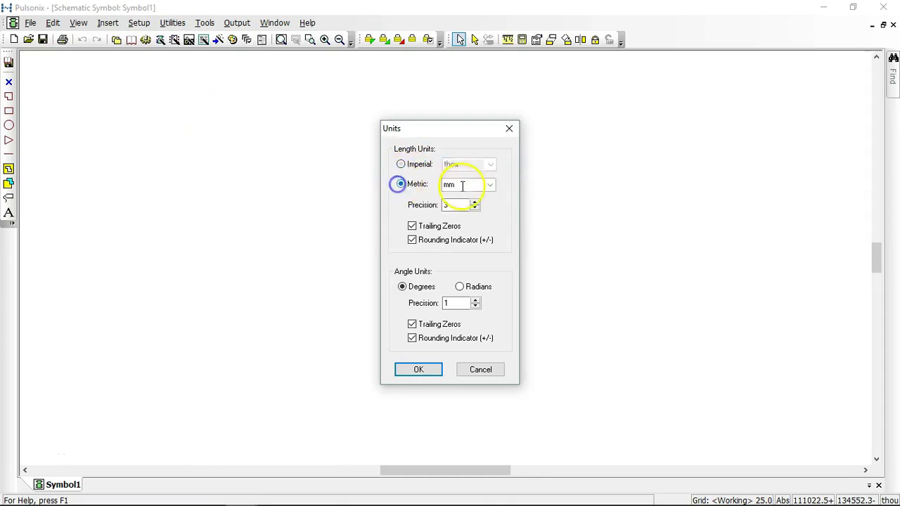
left_click(490, 184)
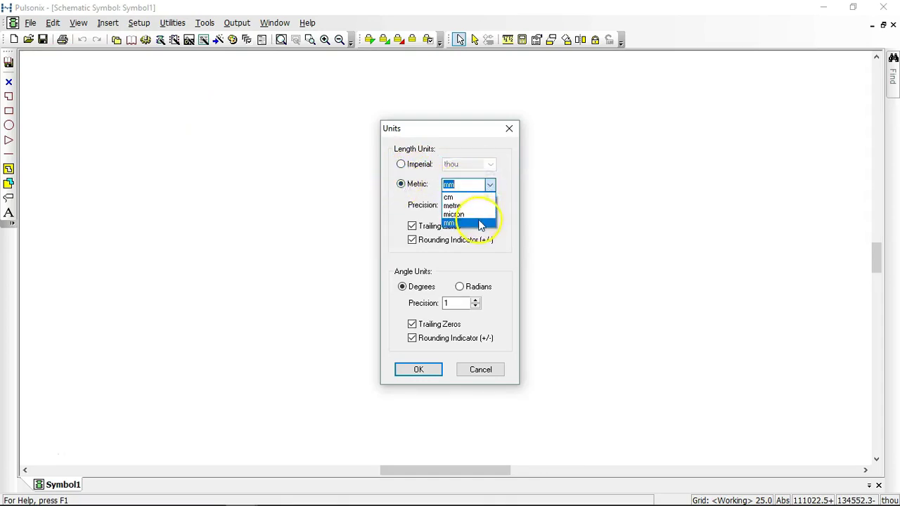
left_click(475, 184)
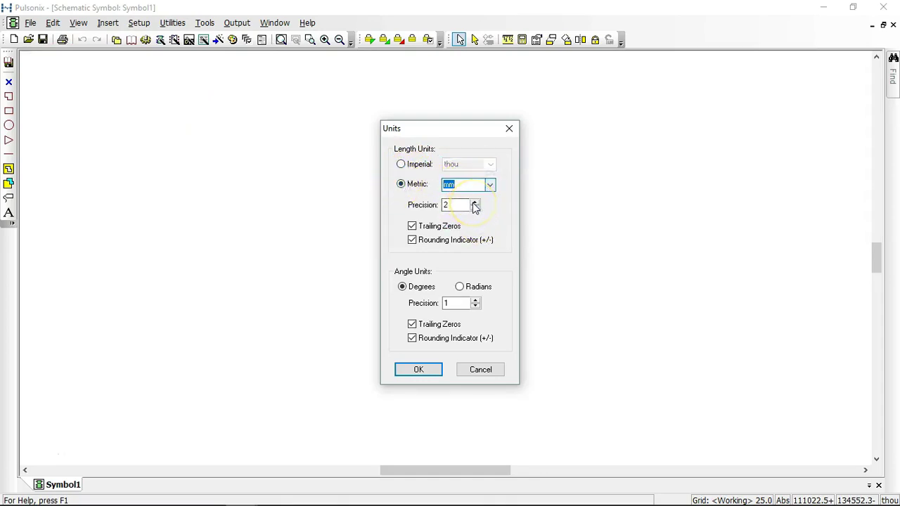
left_click(475, 203)
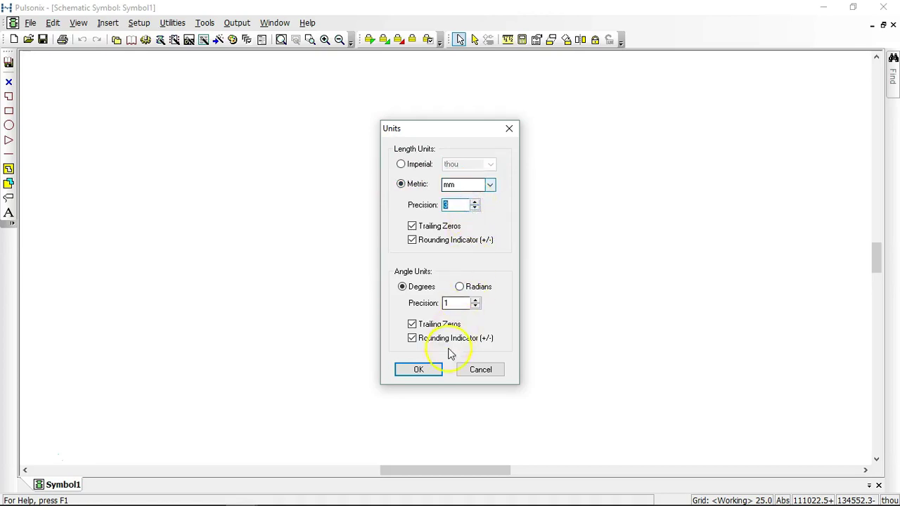
left_click(420, 371)
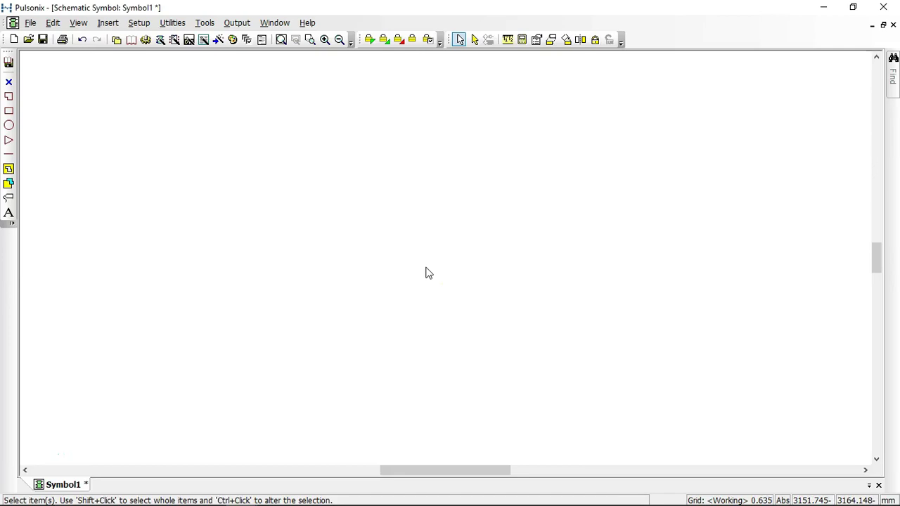
left_click(888, 500)
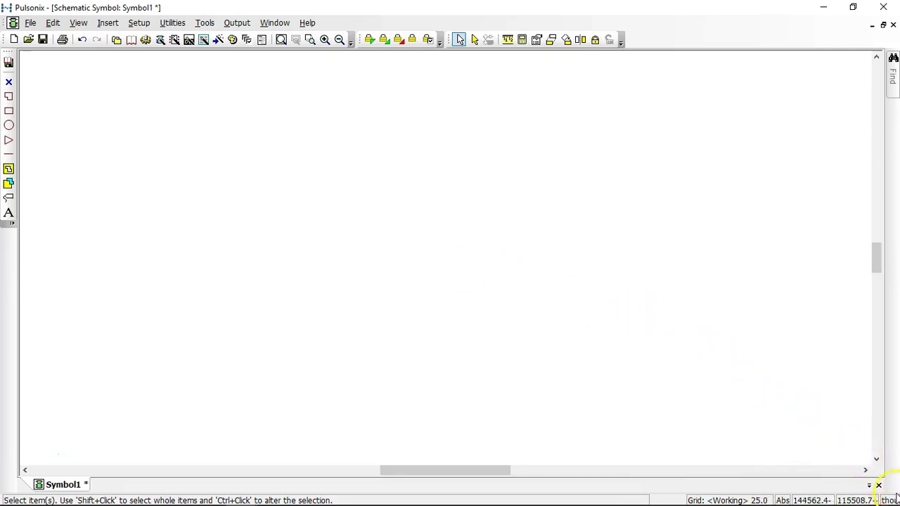
left_click(887, 500)
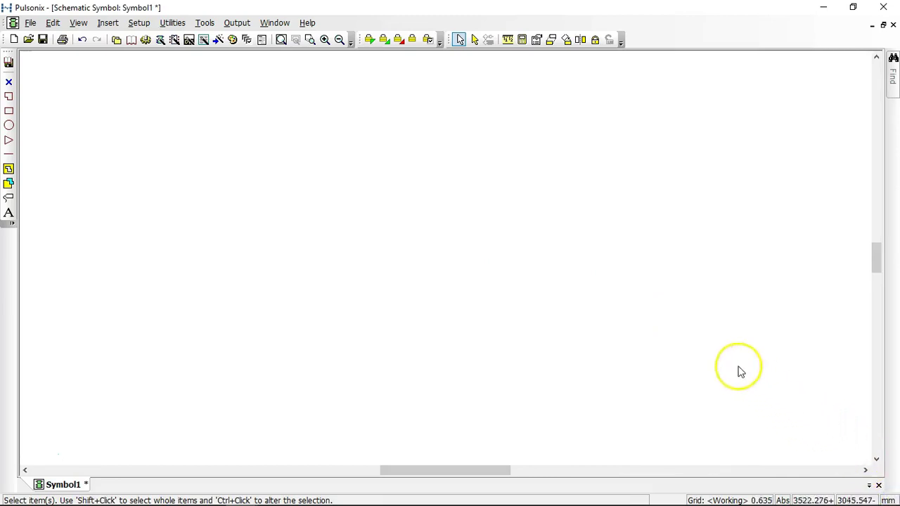
Step: Set the Working grid to 2.54 mm, displayed as lines, showing only the current interactive grid
left_click(138, 26)
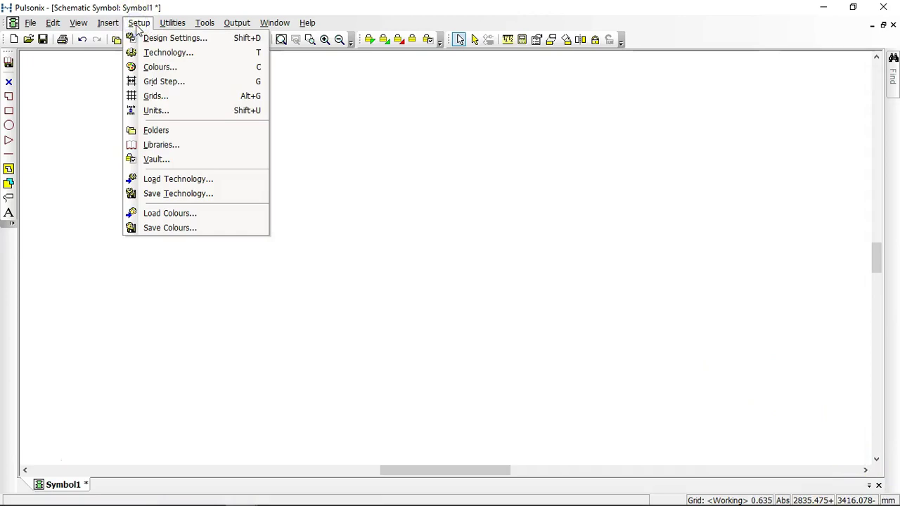
left_click(174, 100)
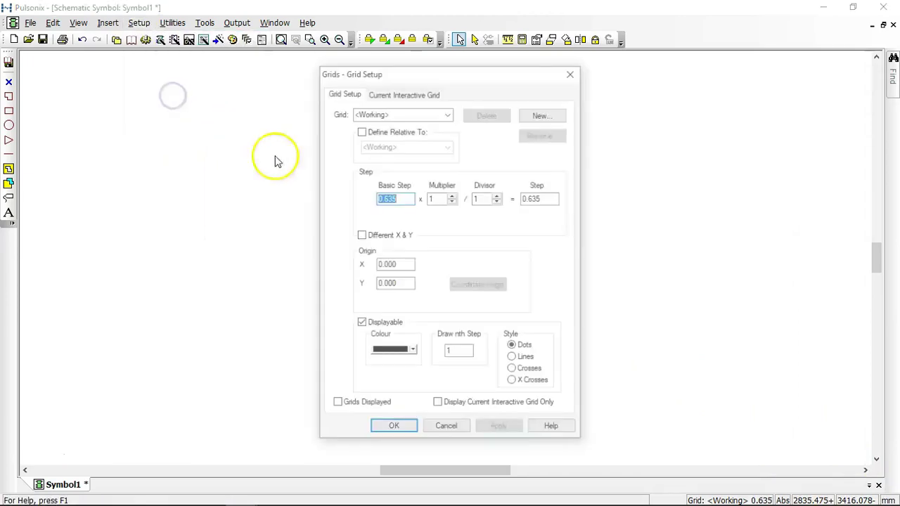
left_click(447, 113)
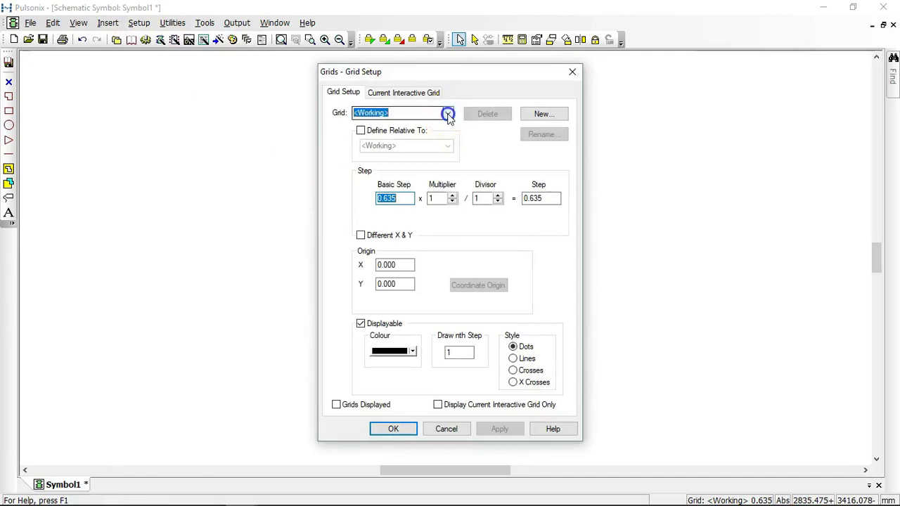
left_click(429, 133)
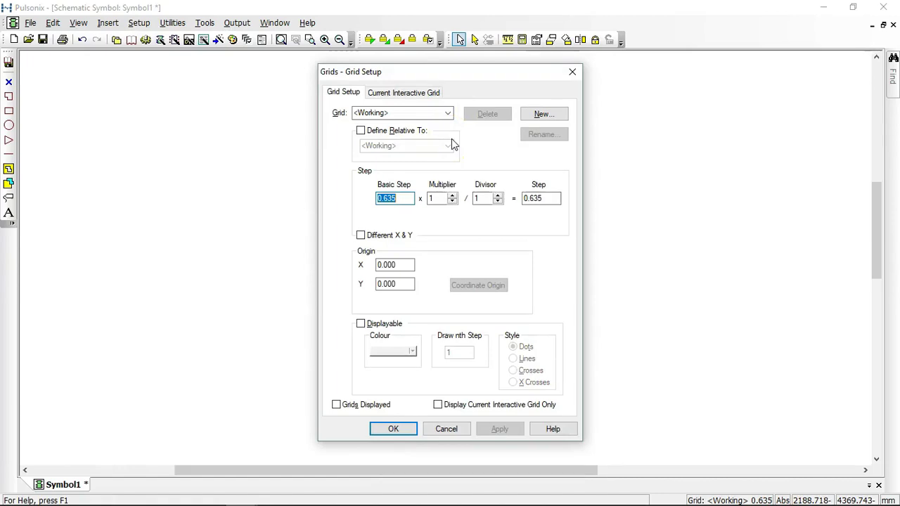
double_click(405, 200)
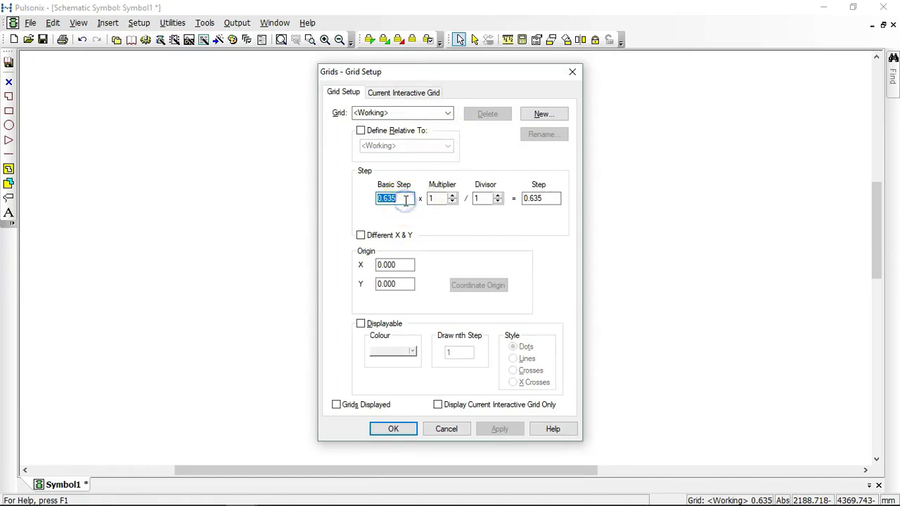
type("2.54")
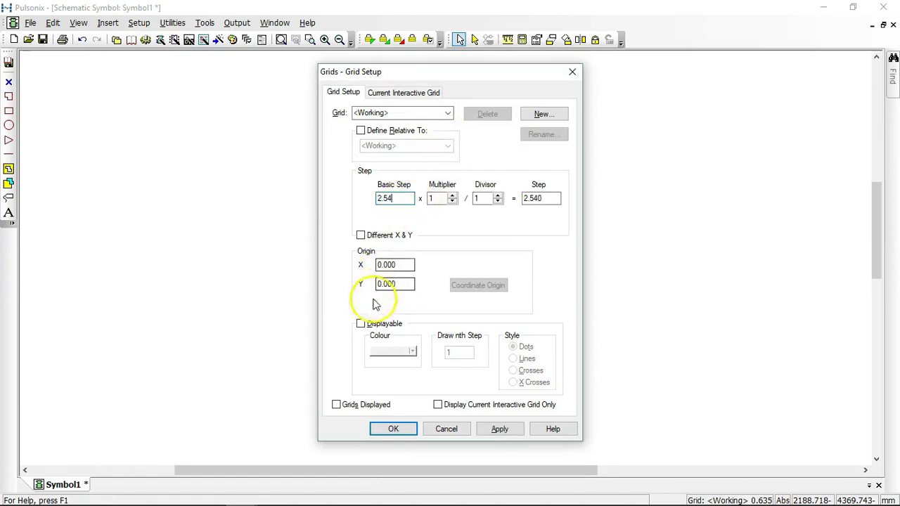
left_click(361, 324)
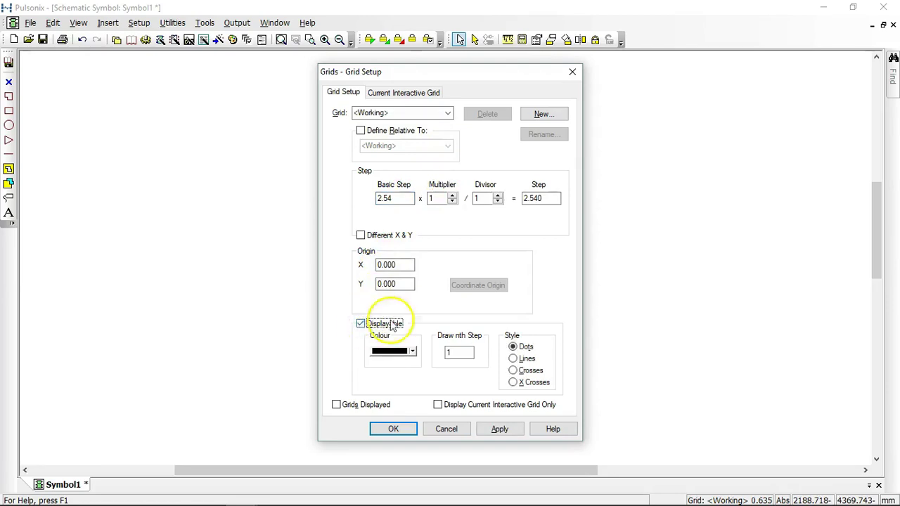
left_click(517, 360)
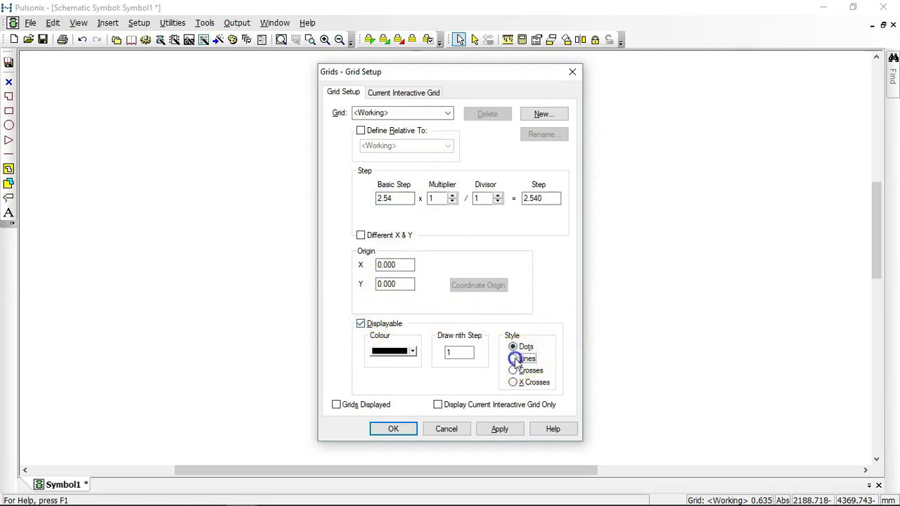
left_click(336, 406)
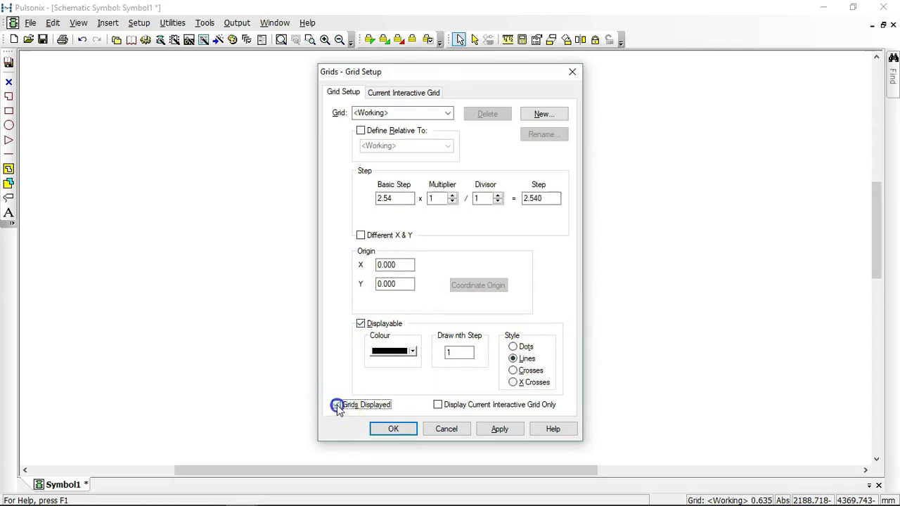
left_click(438, 405)
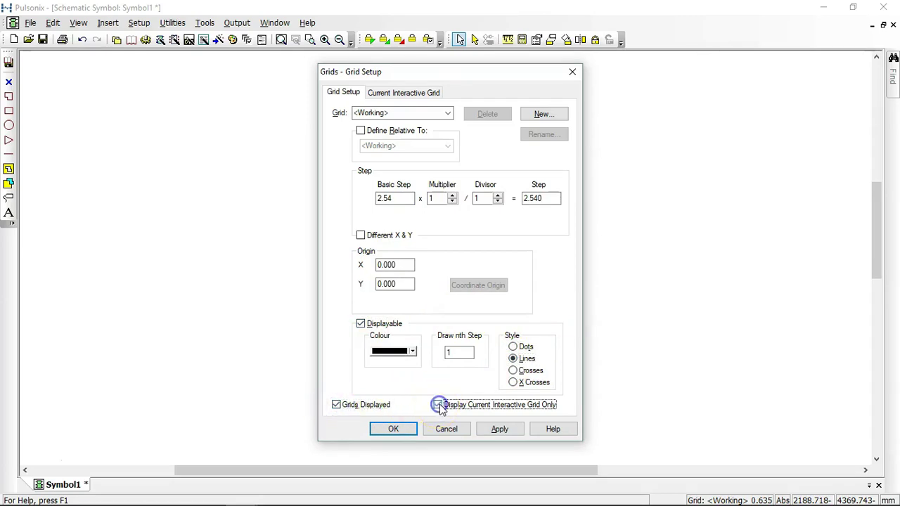
left_click(499, 430)
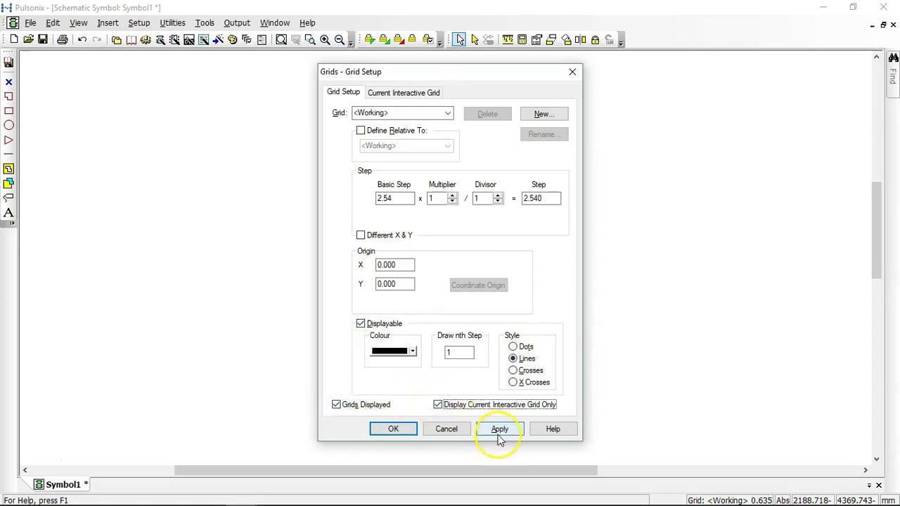
left_click(402, 427)
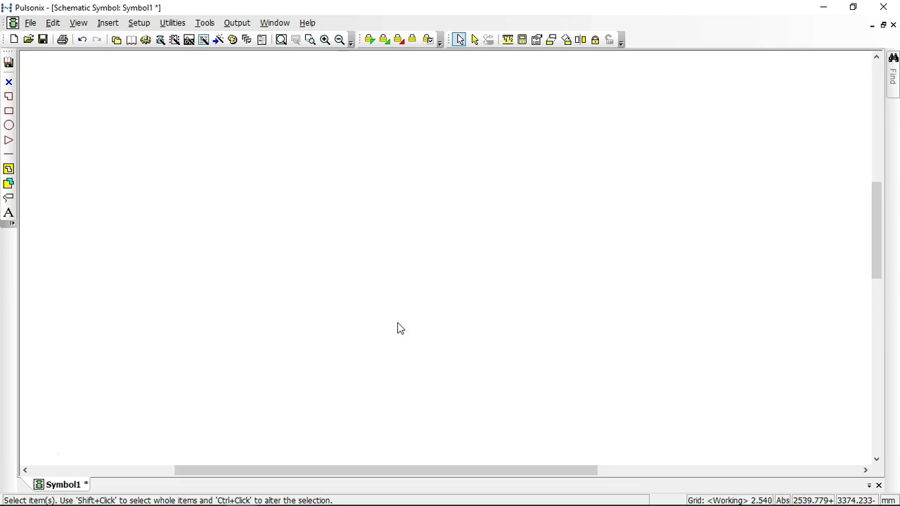
Step: Zoom into the empty sheet until the 2.54 mm line grid is clearly visible
scroll(446, 261, "up", 3)
scroll(446, 261, "up", 3)
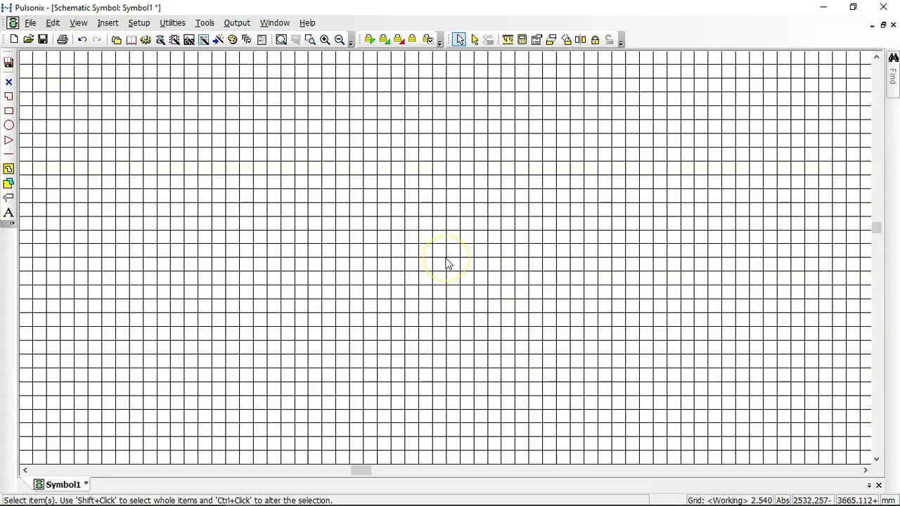
scroll(446, 262, "up", 1)
scroll(446, 263, "up", 1)
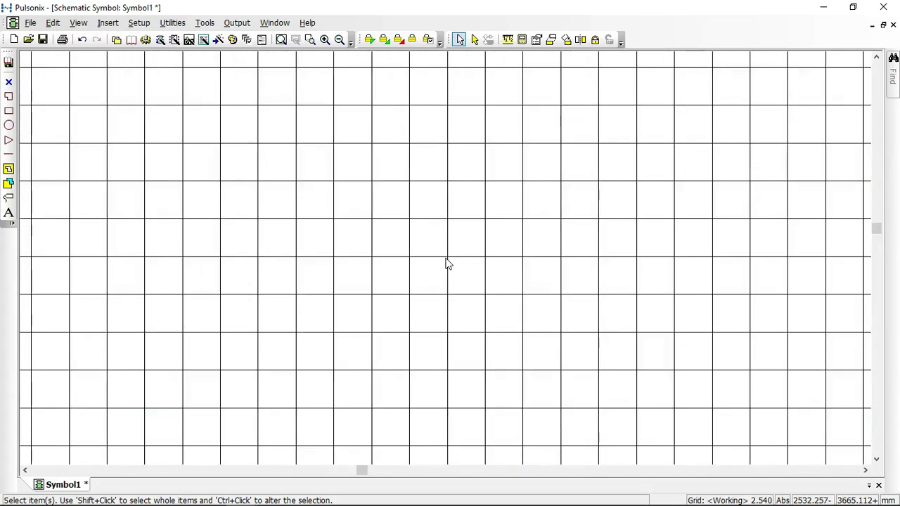
left_click(339, 41)
left_click(324, 40)
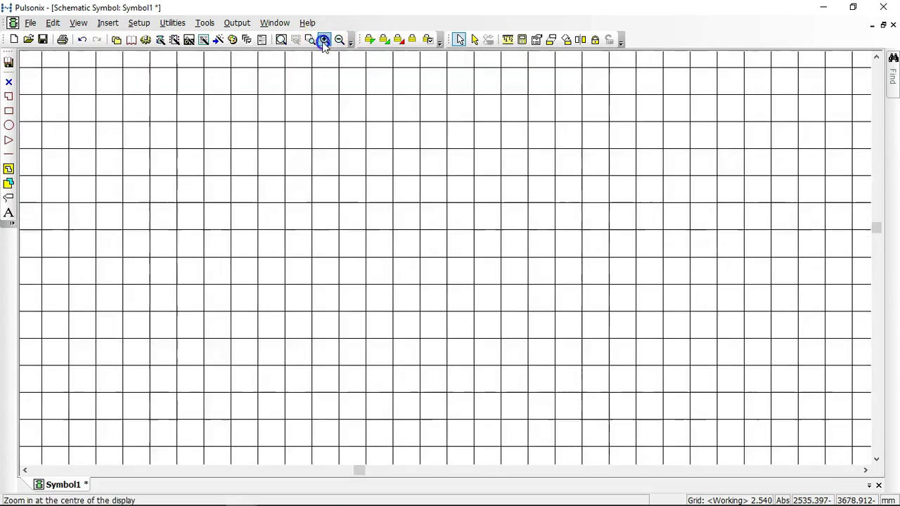
left_click(468, 269)
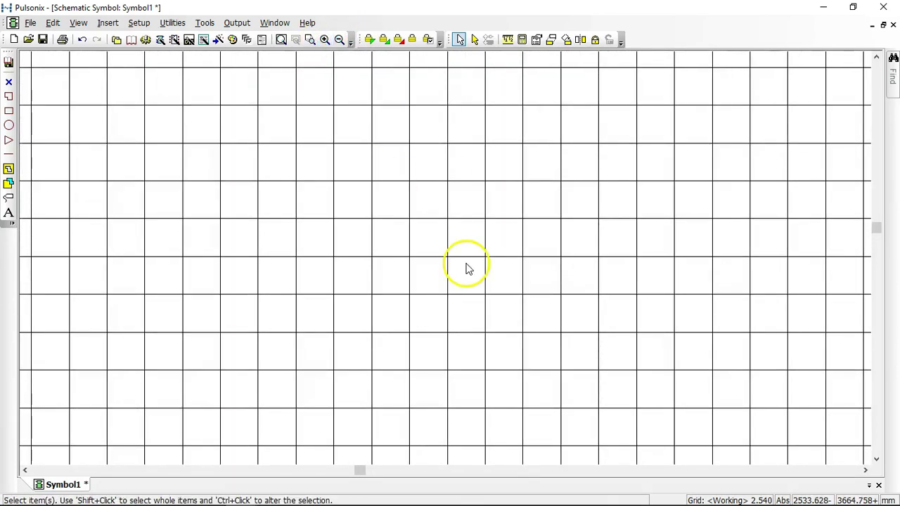
scroll(502, 173, "down", 1)
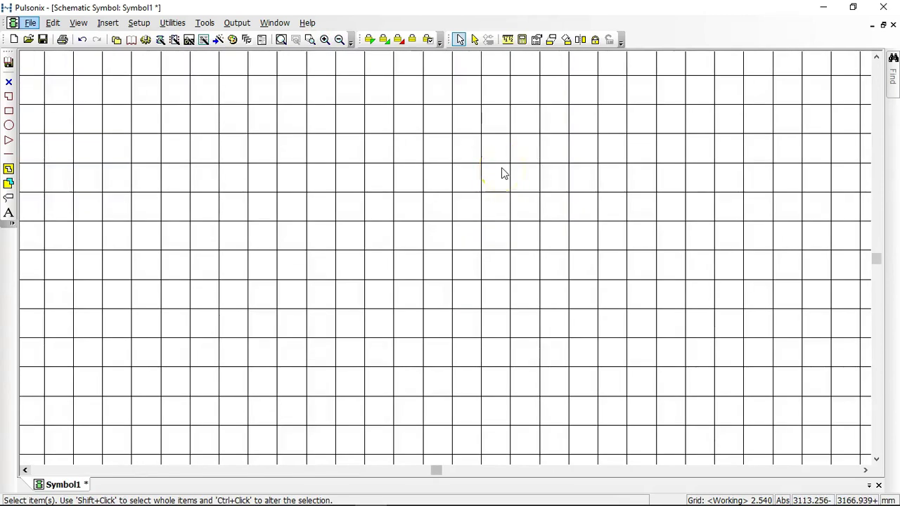
Step: Draw the body rectangle from the origin and stretch it down to 15.24 × 33.02 mm
left_click(9, 111)
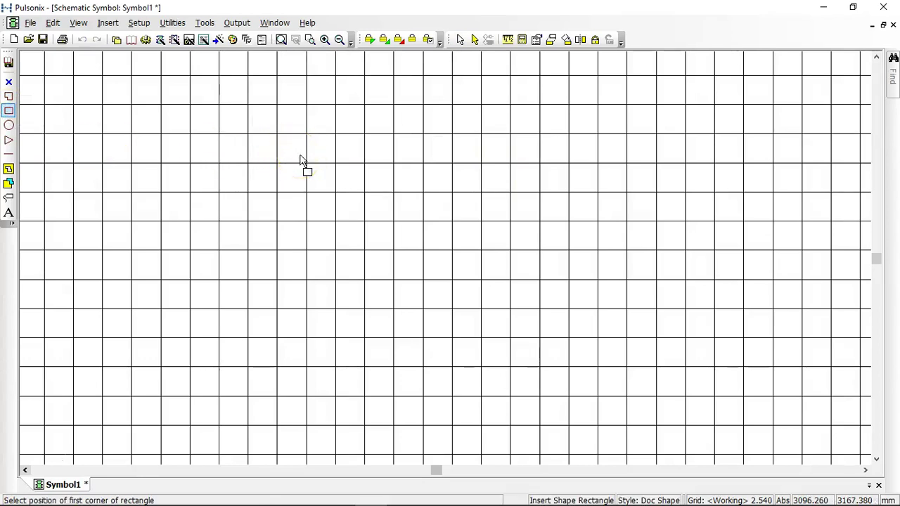
left_click(336, 78)
left_click_drag(336, 78, 500, 357)
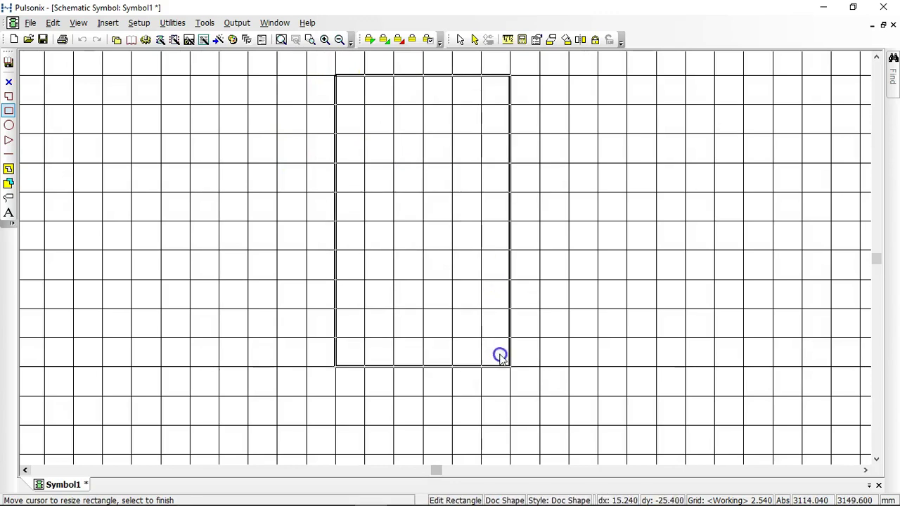
left_click(511, 424)
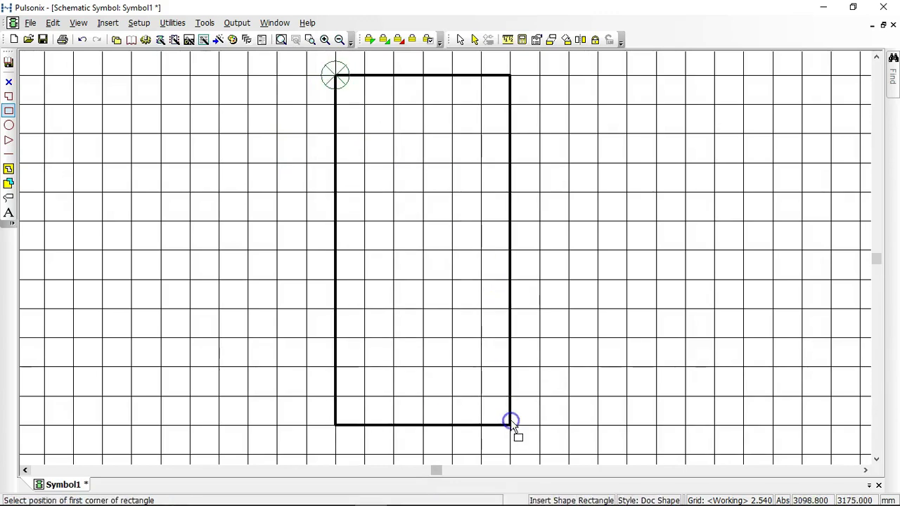
right_click(560, 359)
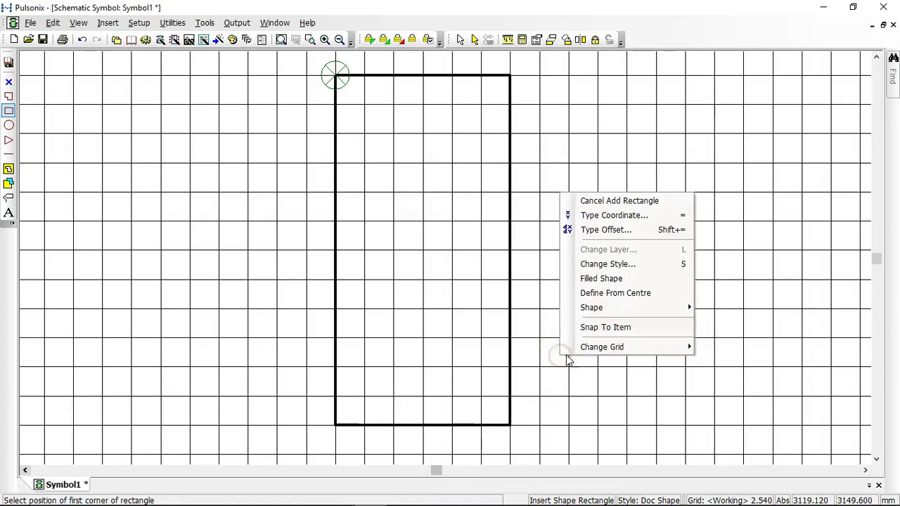
left_click(637, 203)
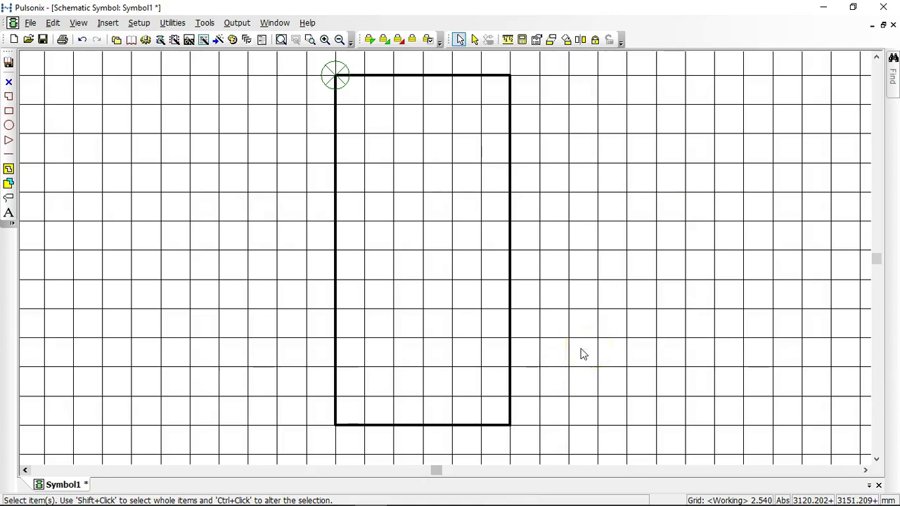
left_click_drag(414, 426, 420, 455)
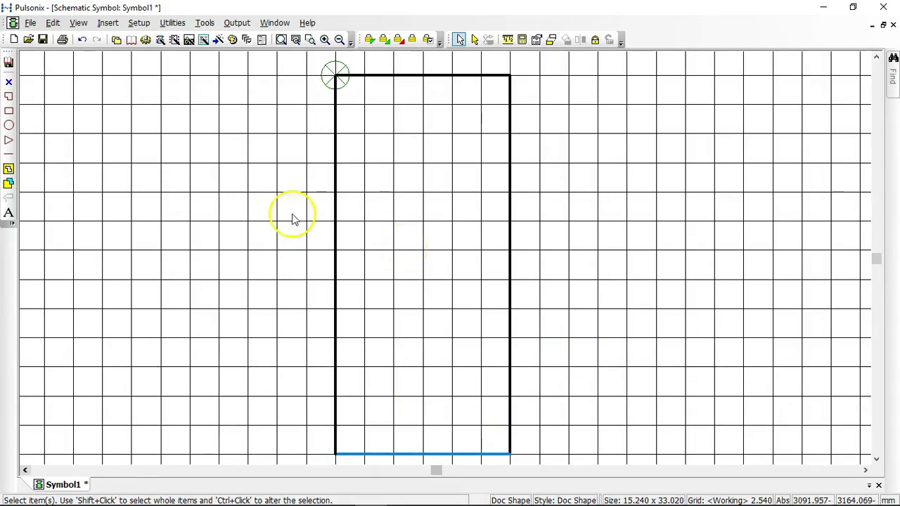
Step: Draw one short 2.54 mm pin stub at the rectangle's top-left edge
left_click(9, 154)
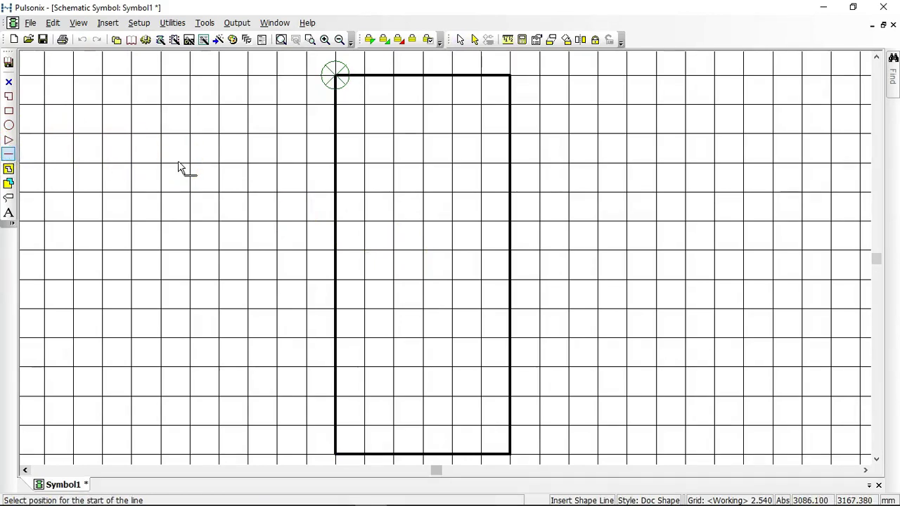
left_click(336, 106)
left_click(307, 104)
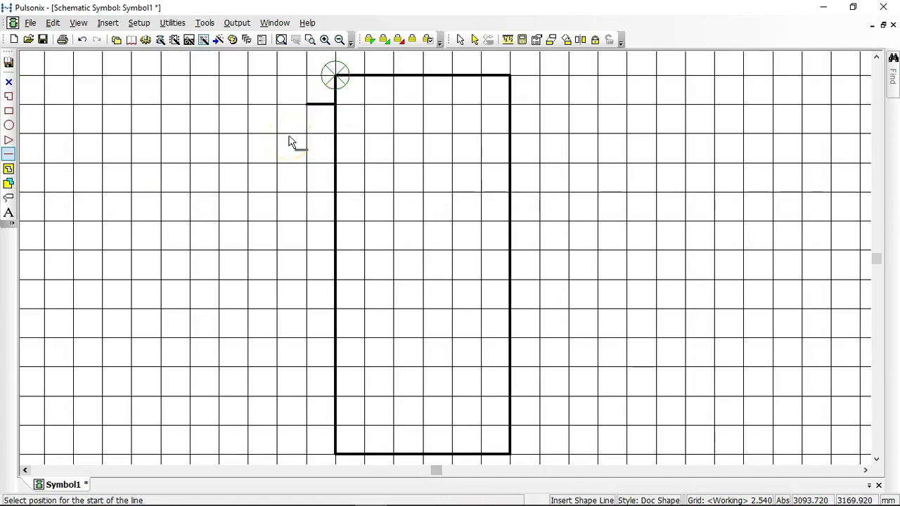
key("Escape")
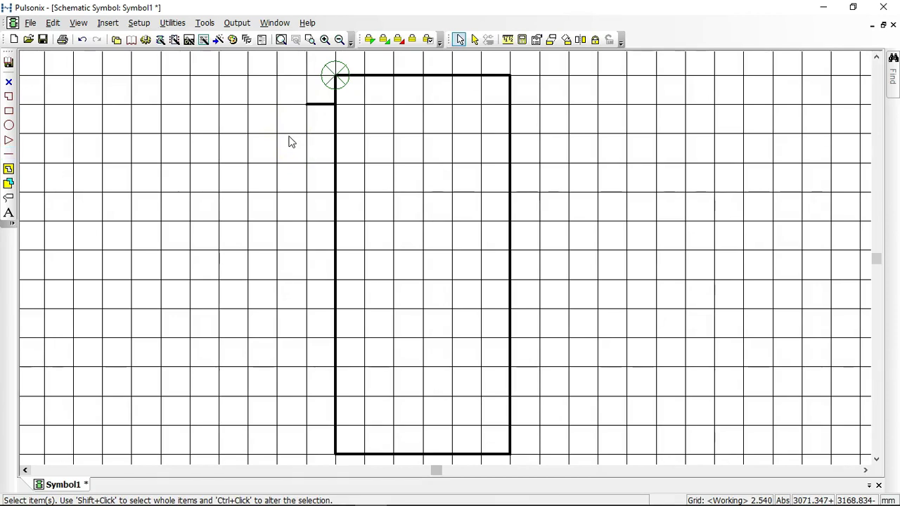
Step: Copy the pin stub down the left side and onto the right side of the body
left_click(321, 104)
key("ctrl+c")
key("ctrl+v")
left_click(324, 133)
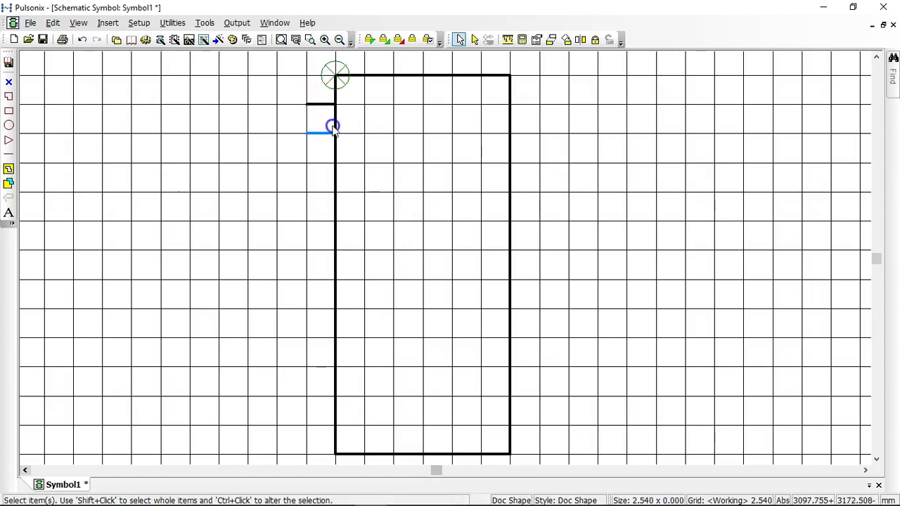
key("ctrl+v")
left_click(322, 163)
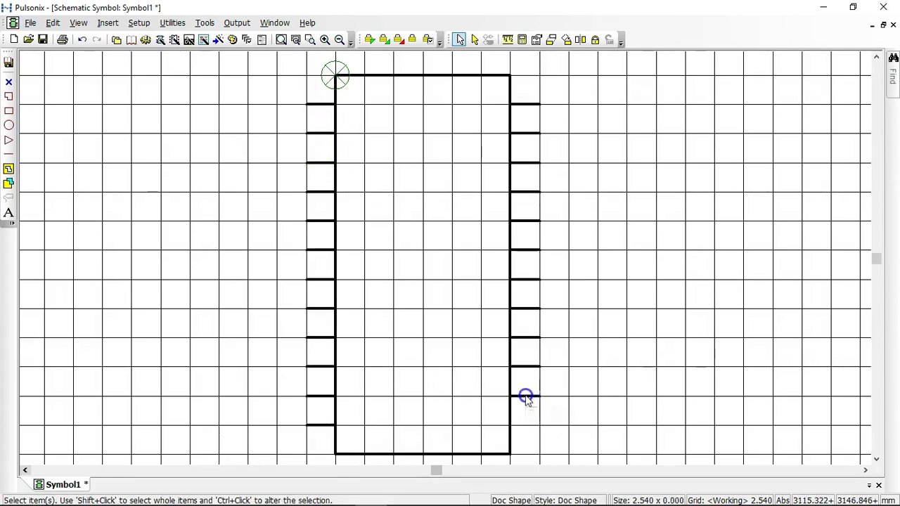
key("ctrl+v")
left_click(539, 426)
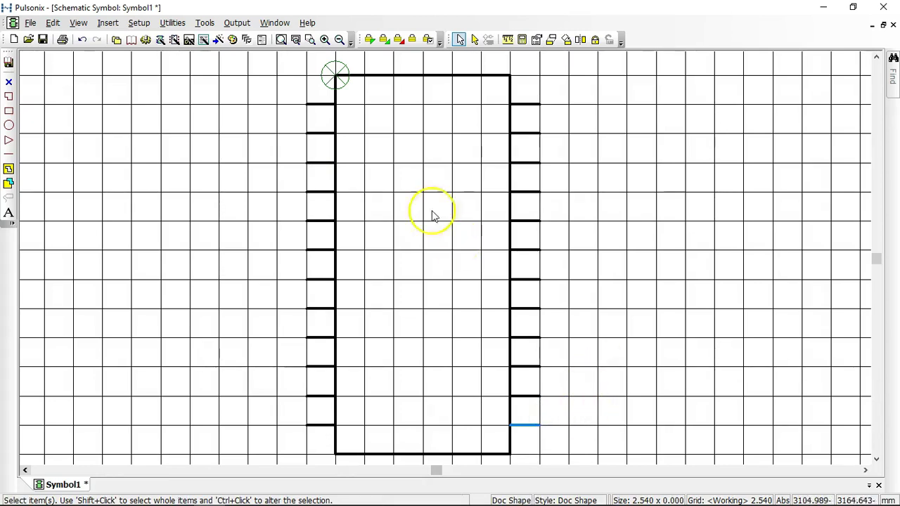
Step: Insert pin 1 with the Cross pin style at the top-left stub end
left_click(8, 83)
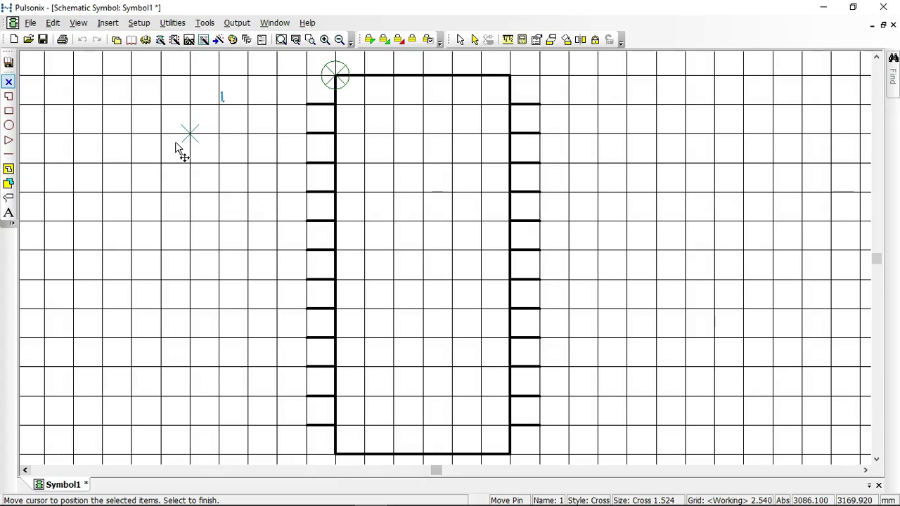
right_click(176, 148)
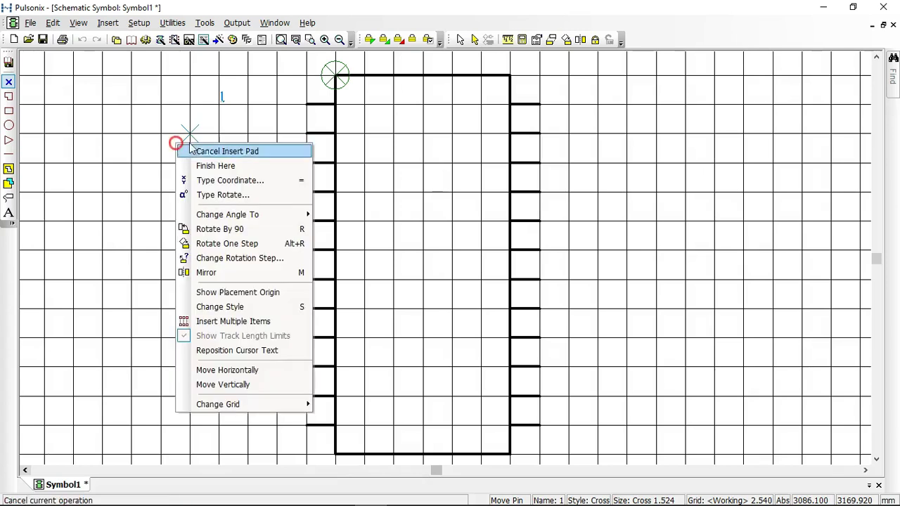
left_click(251, 307)
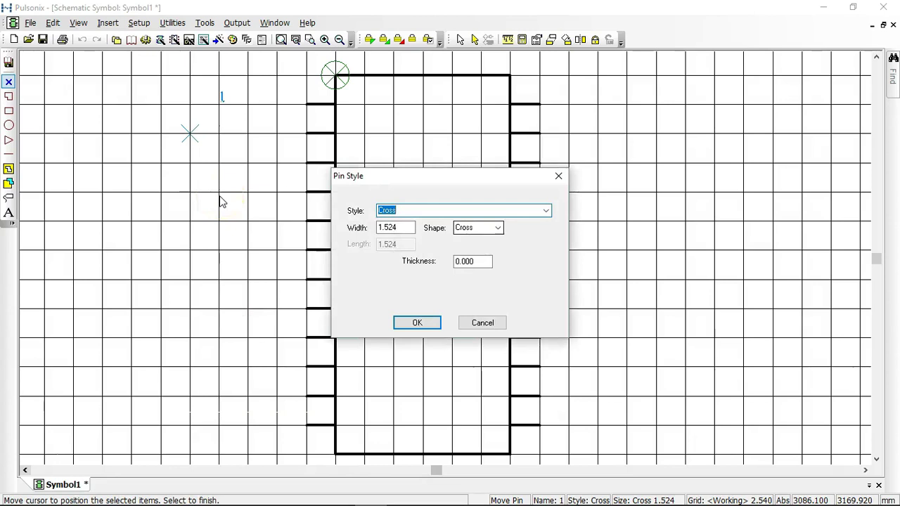
left_click(545, 210)
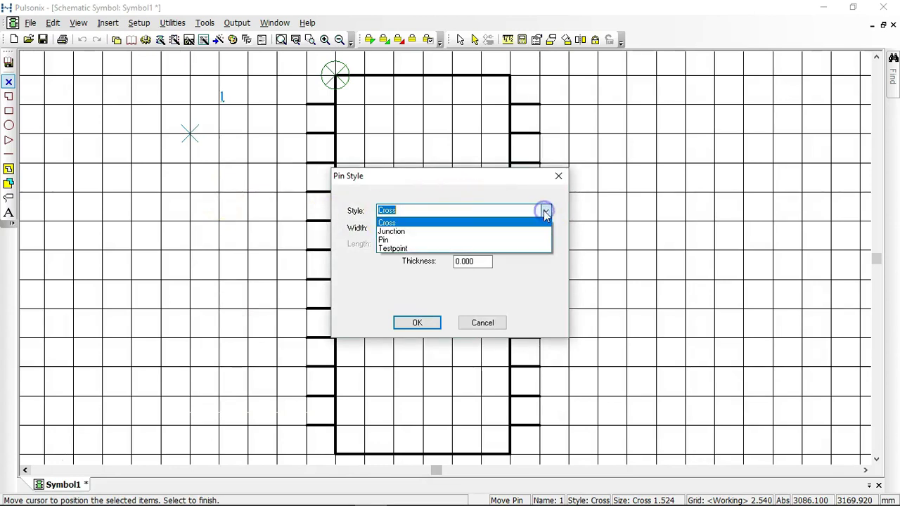
left_click(498, 227)
scroll(498, 229, "up", 1)
left_click(498, 227)
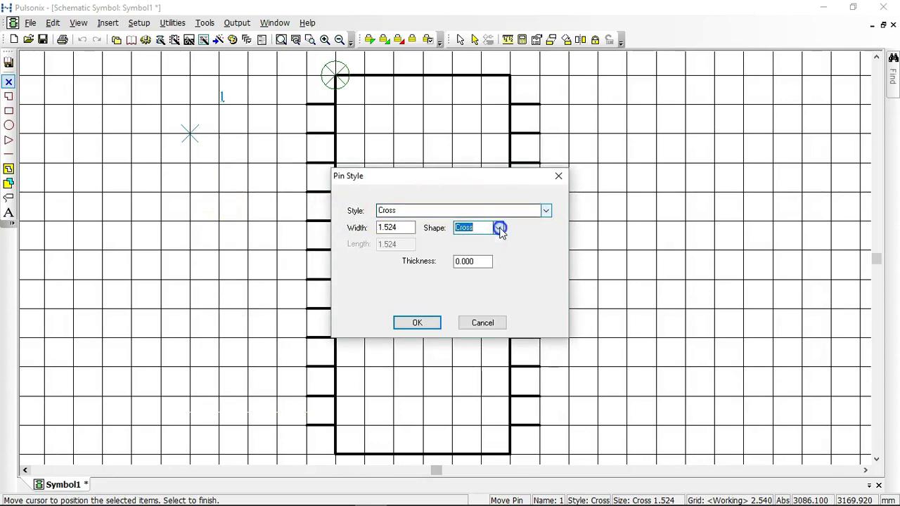
left_click(422, 322)
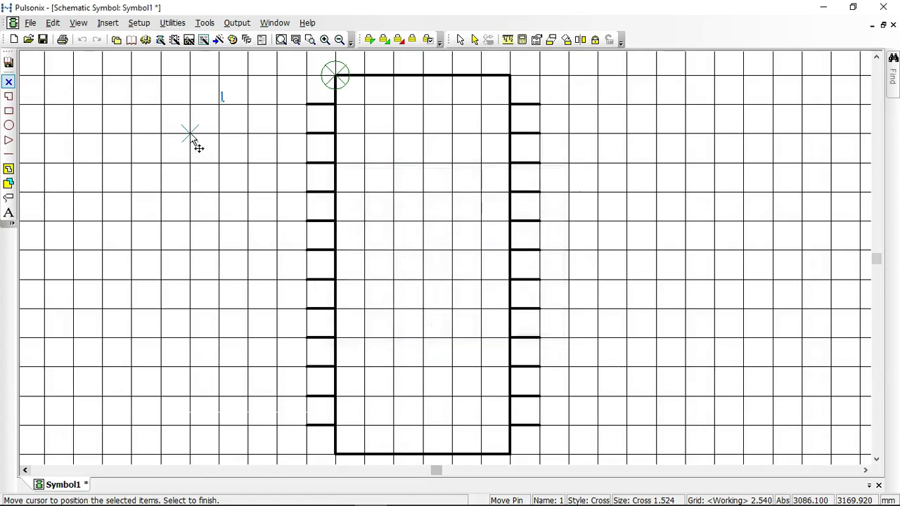
left_click(271, 106)
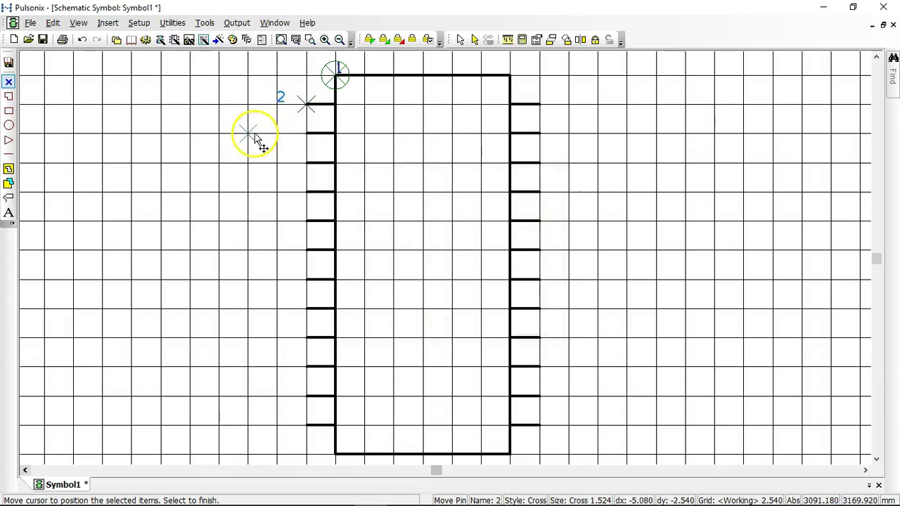
Step: End pin placement and enable Logic Name in pin 1's properties, then pick up its number
key("Escape")
left_click(429, 268)
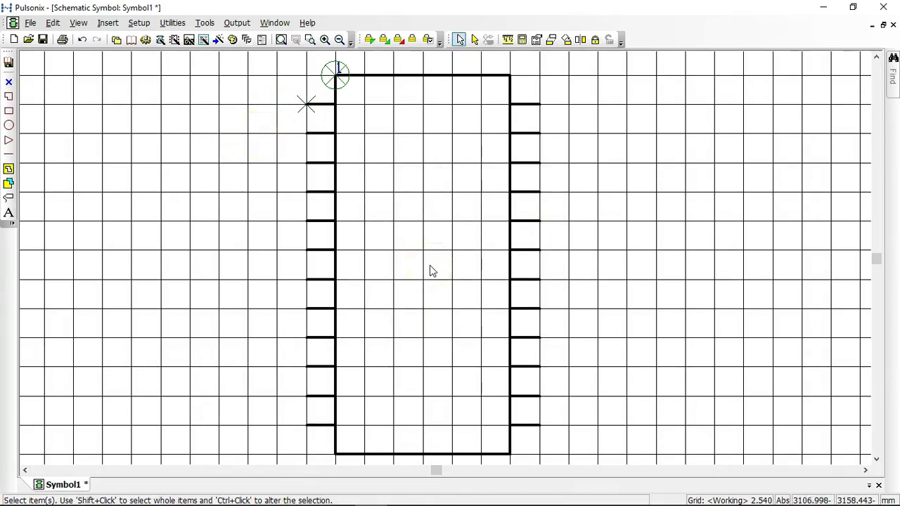
left_click(310, 102)
right_click(311, 103)
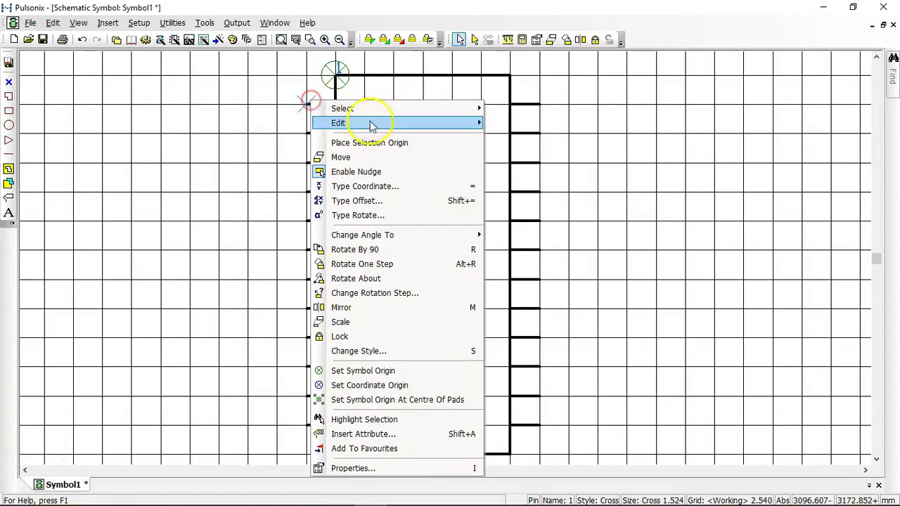
left_click(400, 469)
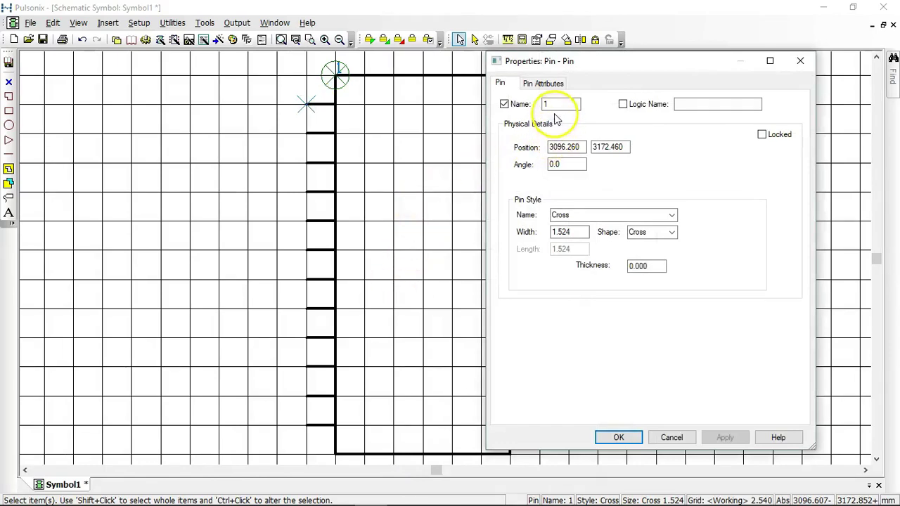
left_click(623, 104)
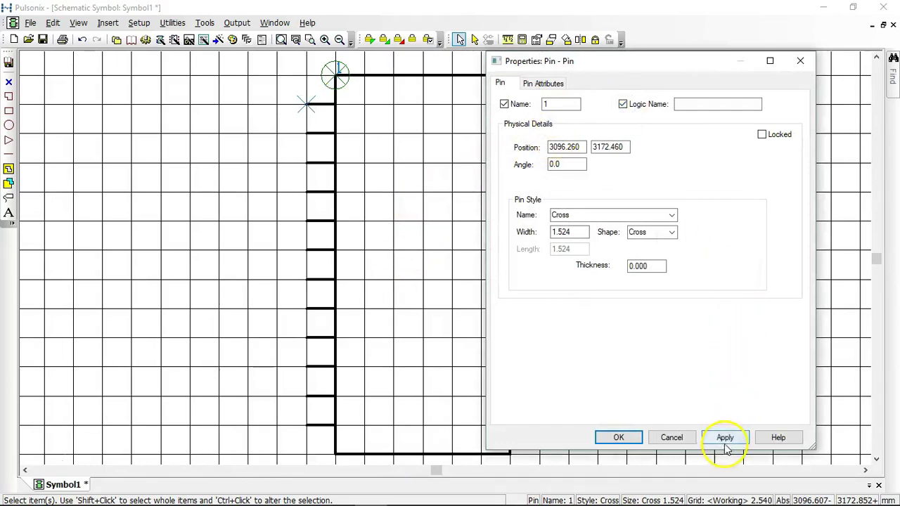
left_click(725, 437)
left_click(620, 437)
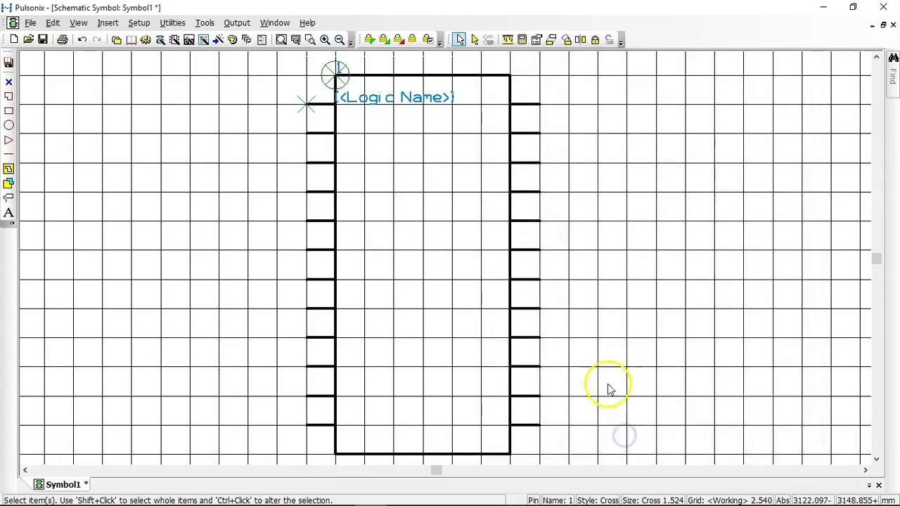
left_click_drag(339, 68, 278, 81)
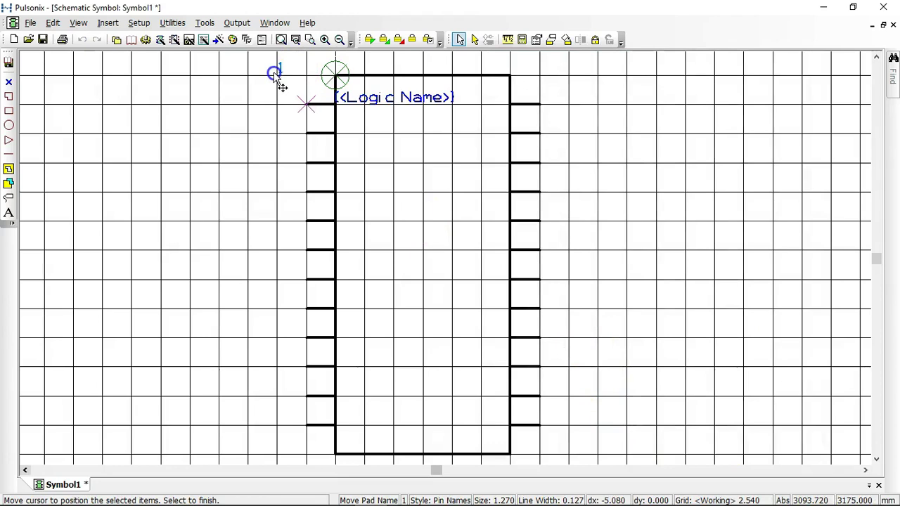
Step: Place pin 1's number beside its pin end on the component grid, nudging its logic name down-right
right_click(269, 90)
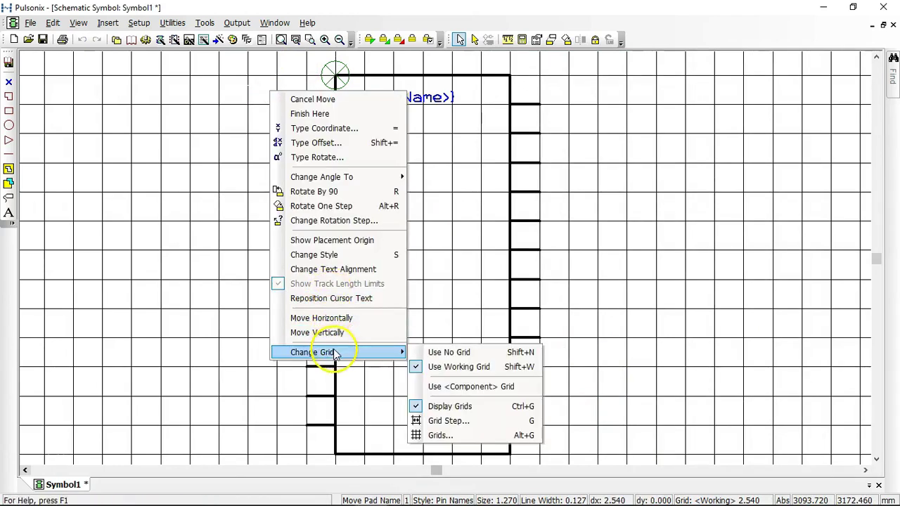
mouse_move(312, 352)
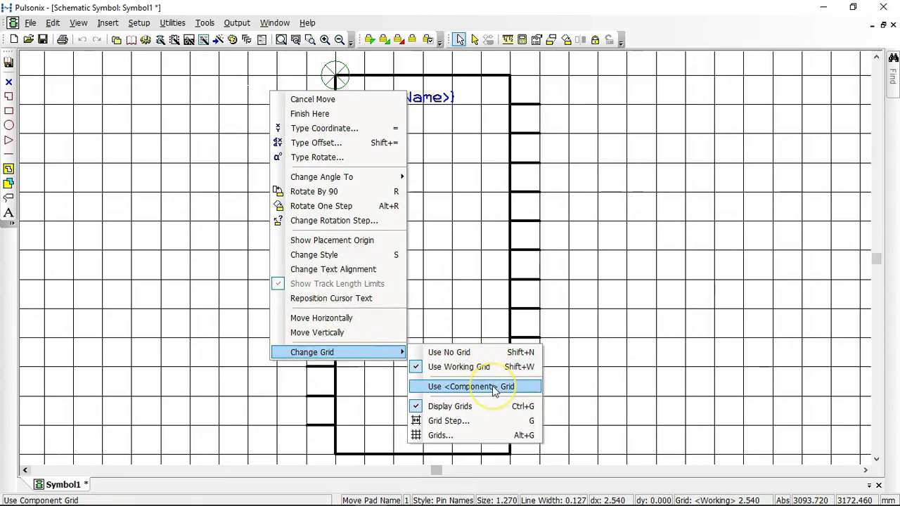
left_click(494, 387)
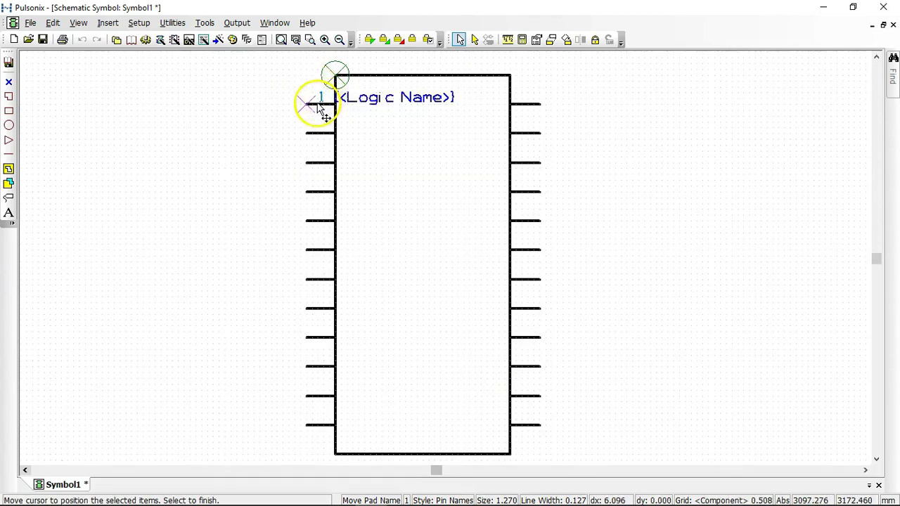
left_click(318, 105)
left_click(366, 98)
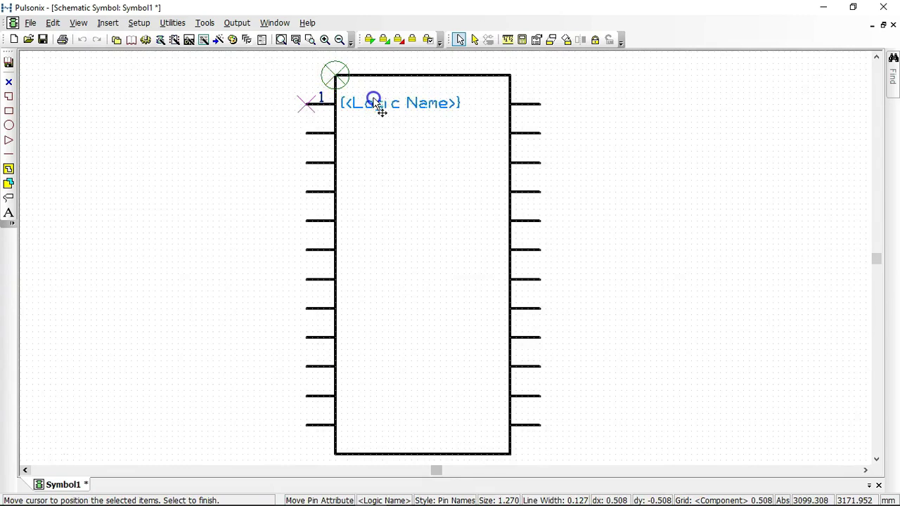
left_click(377, 103)
left_click(426, 203)
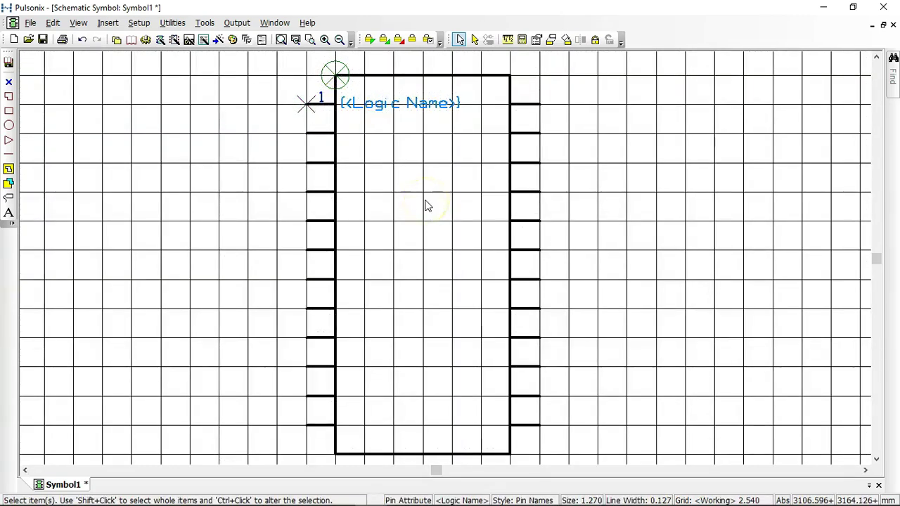
Step: Add pins 2–24 with logic names, 2–12 down the left and 13–24 up the right
left_click(305, 105)
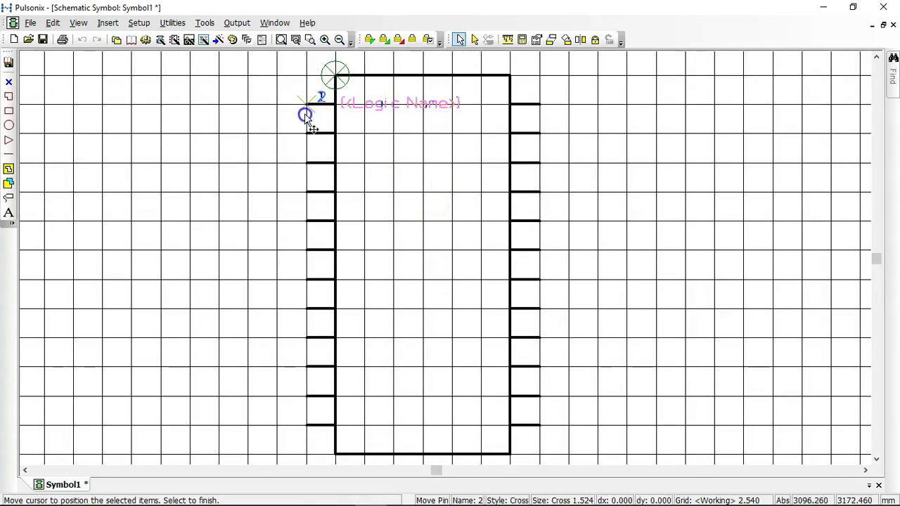
left_click(303, 131)
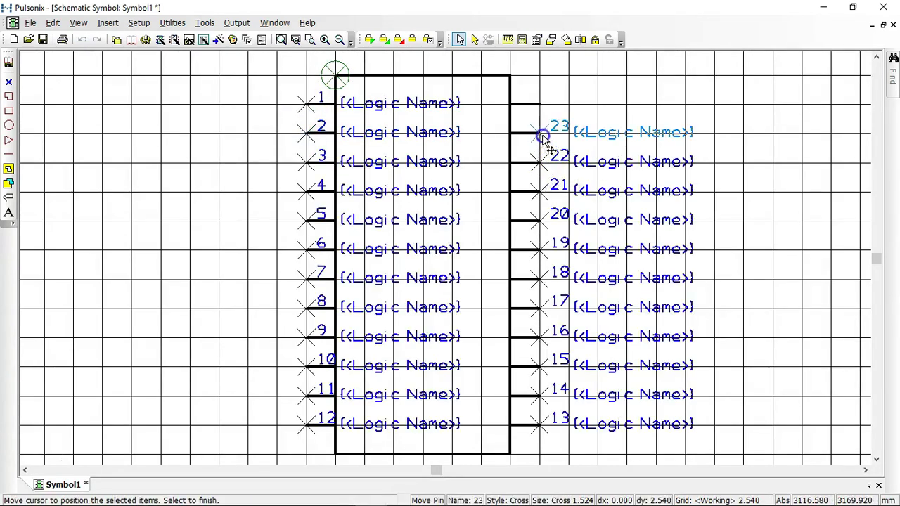
left_click(540, 133)
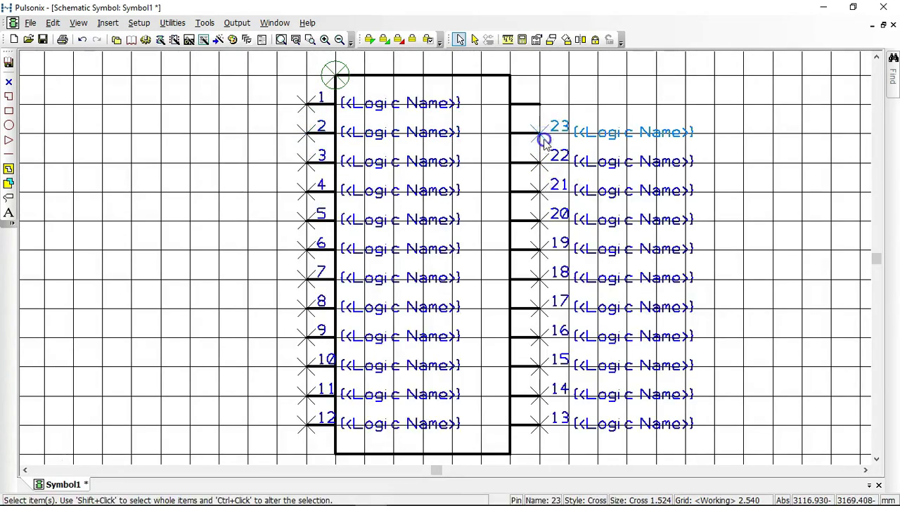
left_click(540, 104)
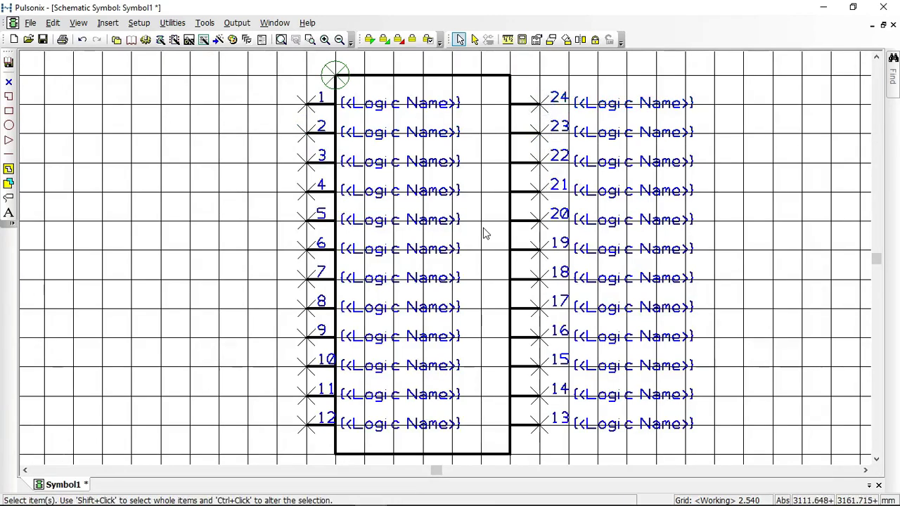
double_click(436, 102)
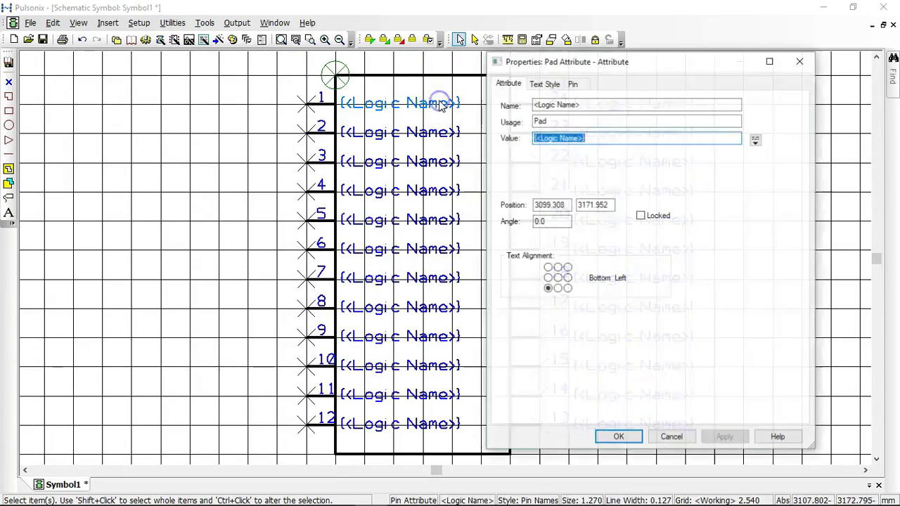
Step: Set pin 1's logic name to BEA_N
left_click(574, 84)
left_click(710, 104)
type("BEA_N")
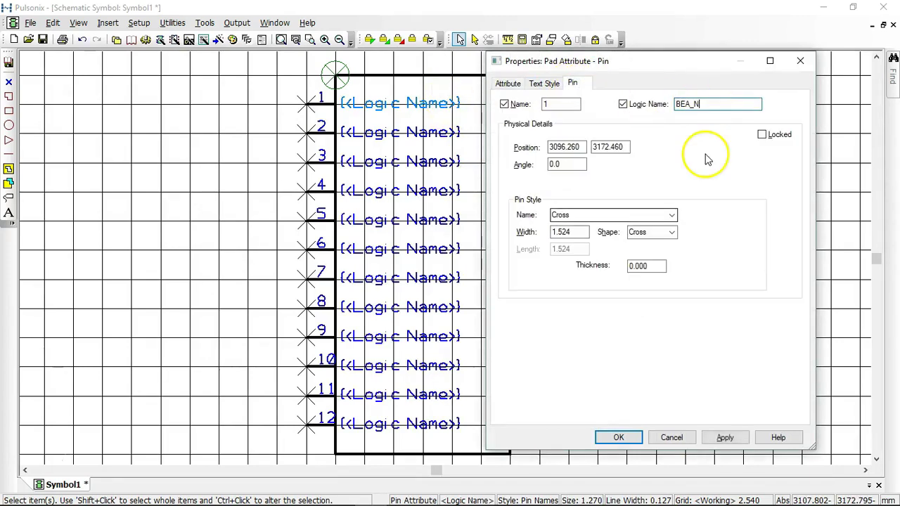
left_click(728, 437)
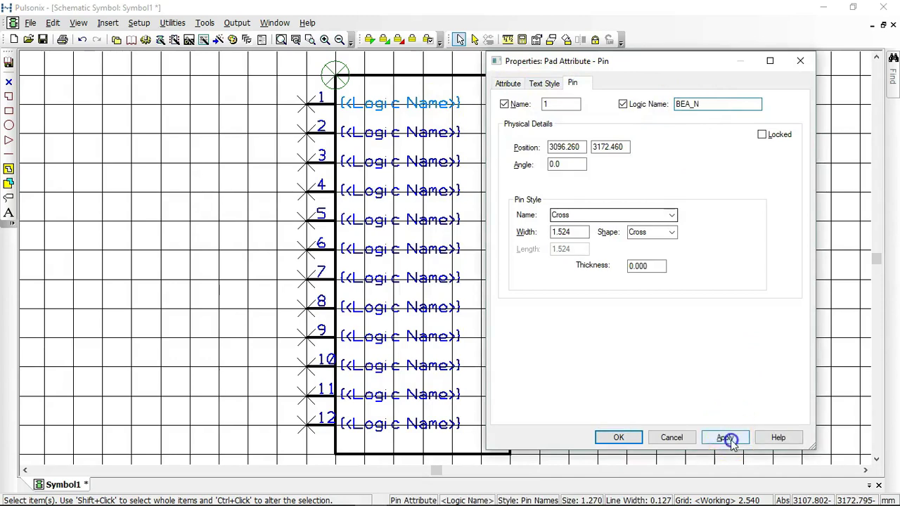
left_click(619, 438)
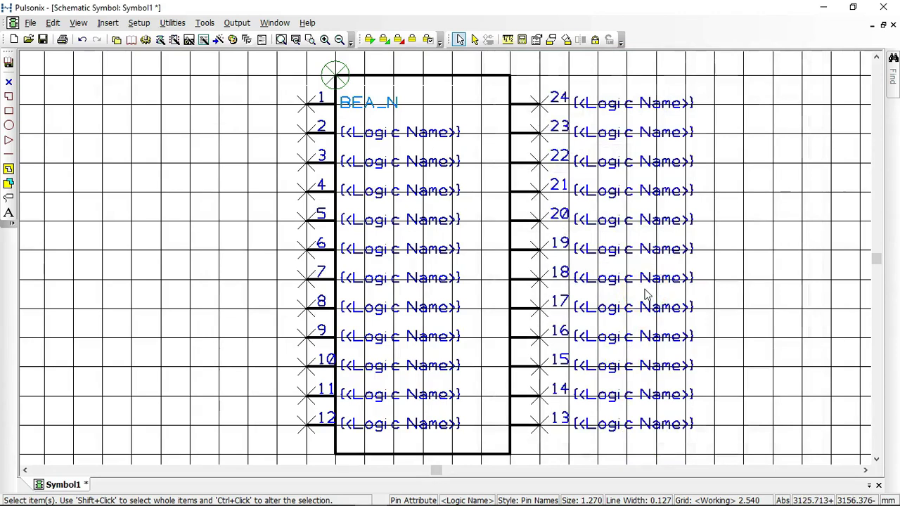
Step: Name the remaining pins, finishing with VCC_3V3 on pin 24
left_click(601, 145)
left_click(629, 106)
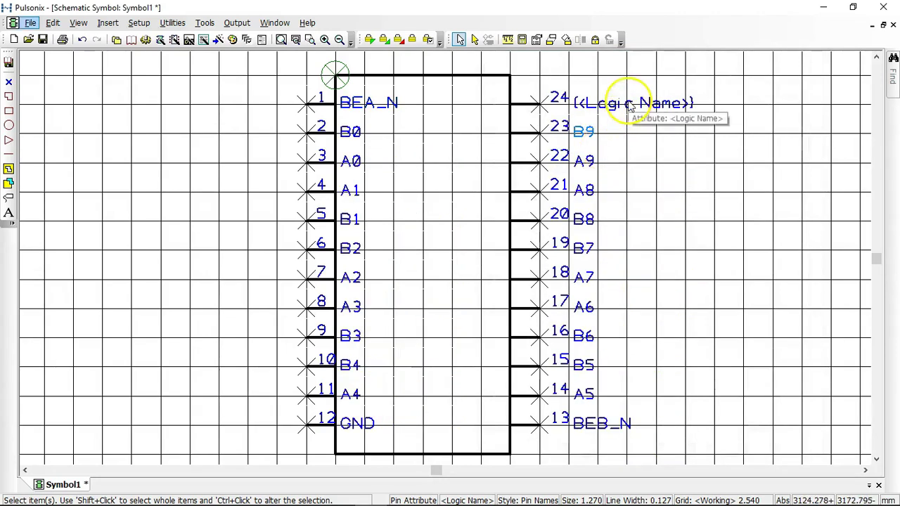
double_click(629, 106)
left_click(693, 104)
type("VCC_3V3")
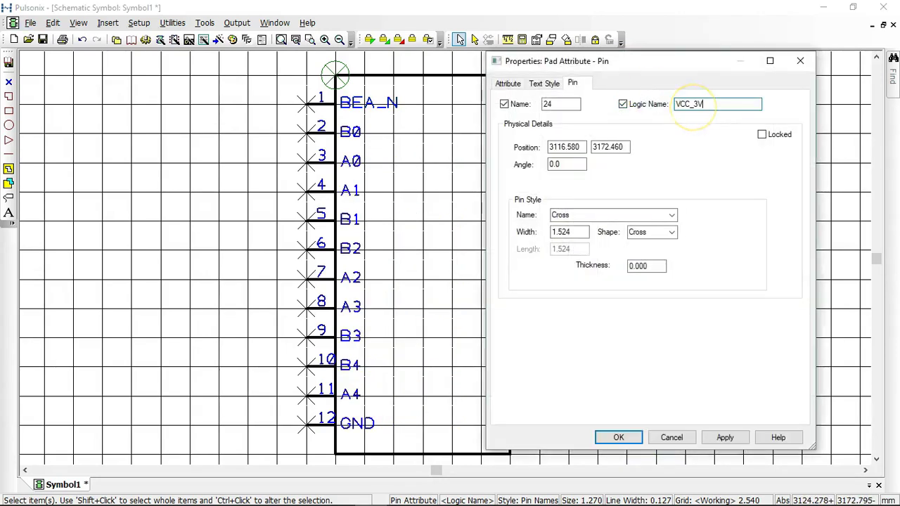
left_click(617, 437)
left_click(682, 230)
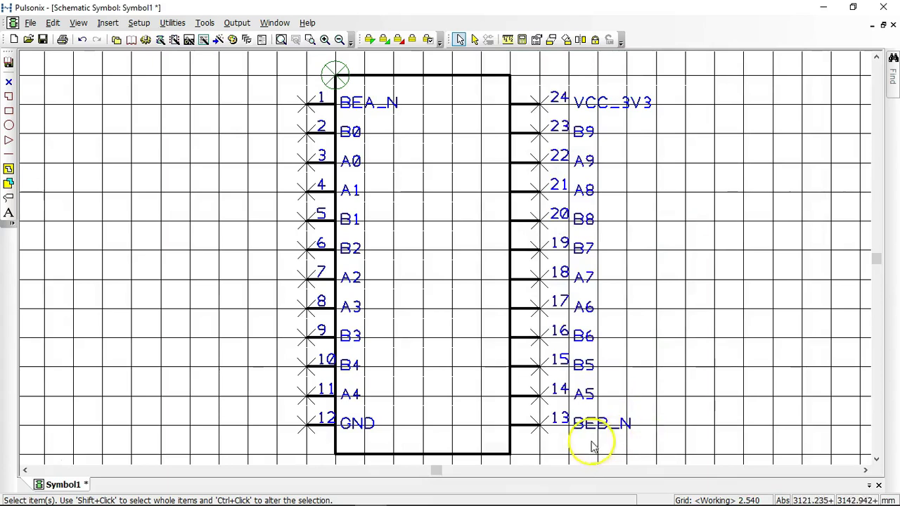
Step: Move the right-side logic names inside the body, then begin inserting an attribute position
left_click_drag(598, 423, 468, 422)
left_click(398, 290)
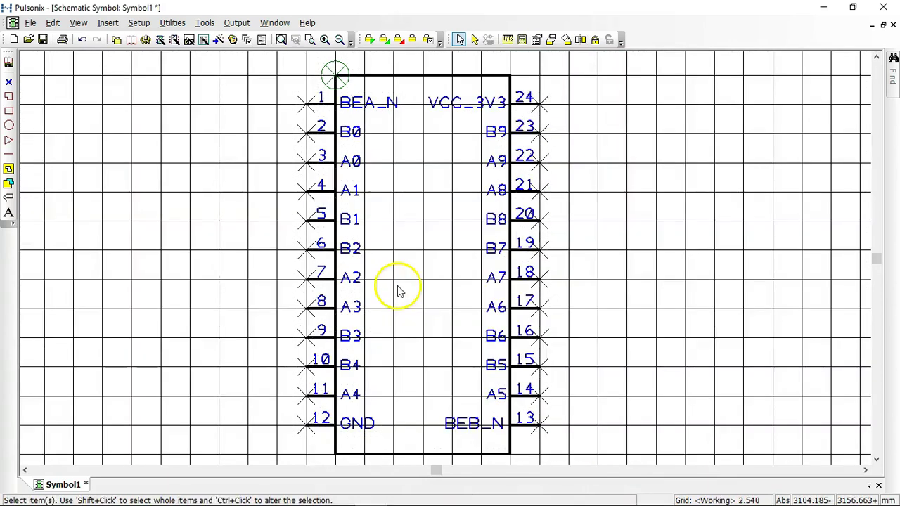
left_click(435, 209)
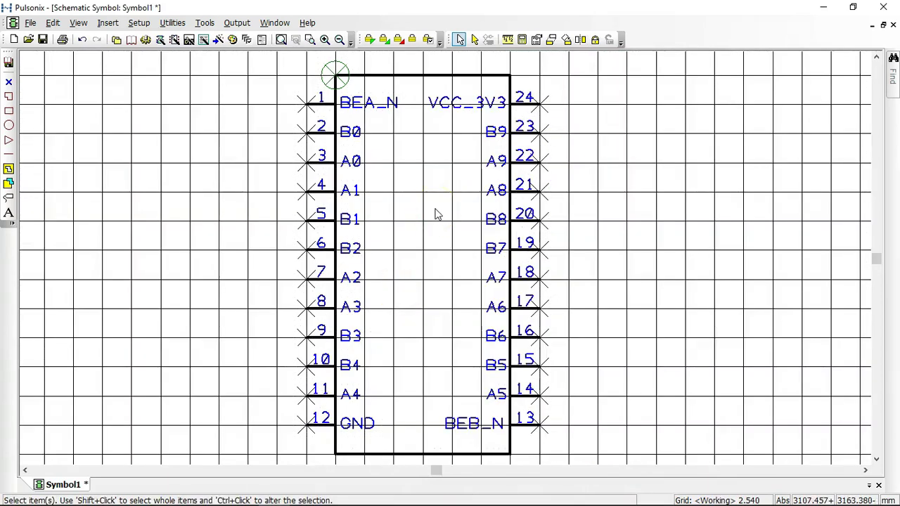
left_click(10, 199)
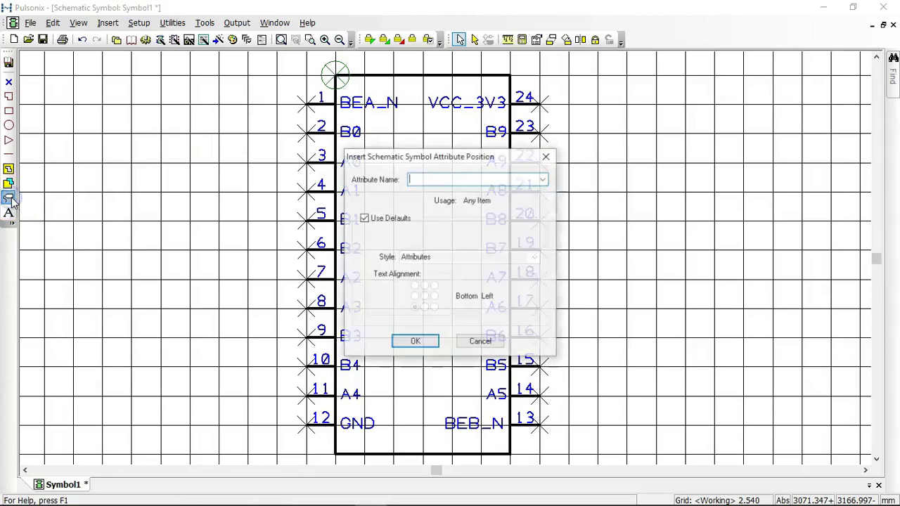
Step: Place a Component Name attribute label above the symbol
left_click(293, 230)
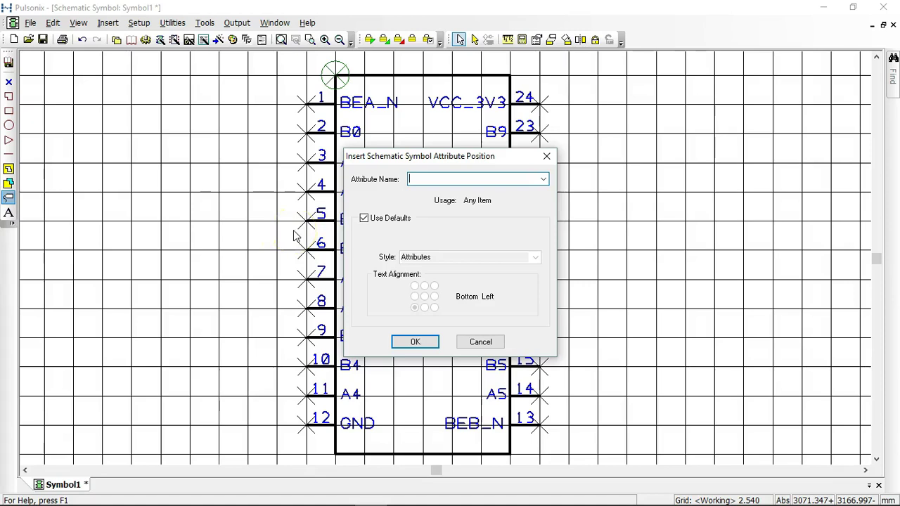
left_click(543, 180)
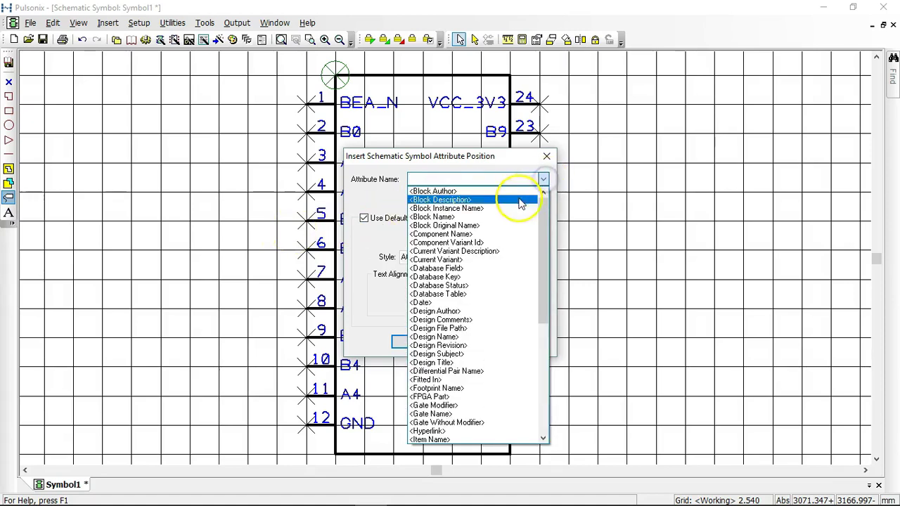
left_click(499, 241)
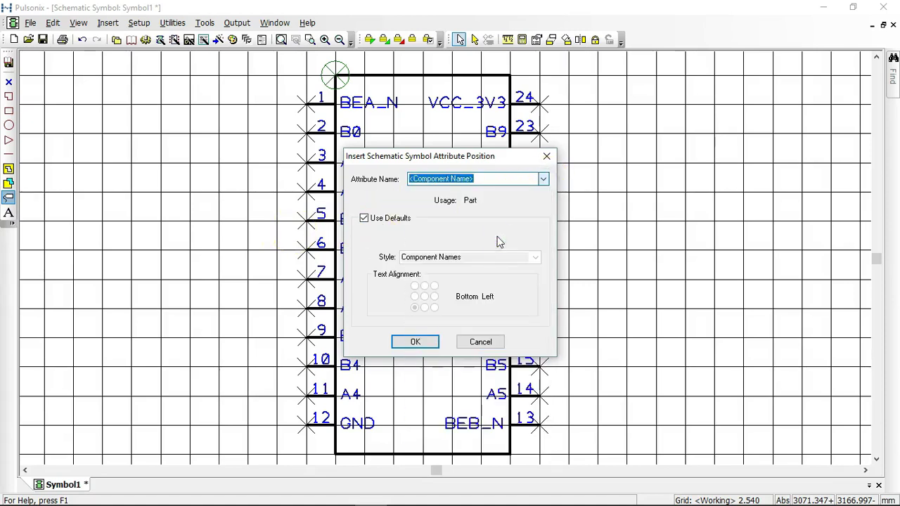
left_click(414, 342)
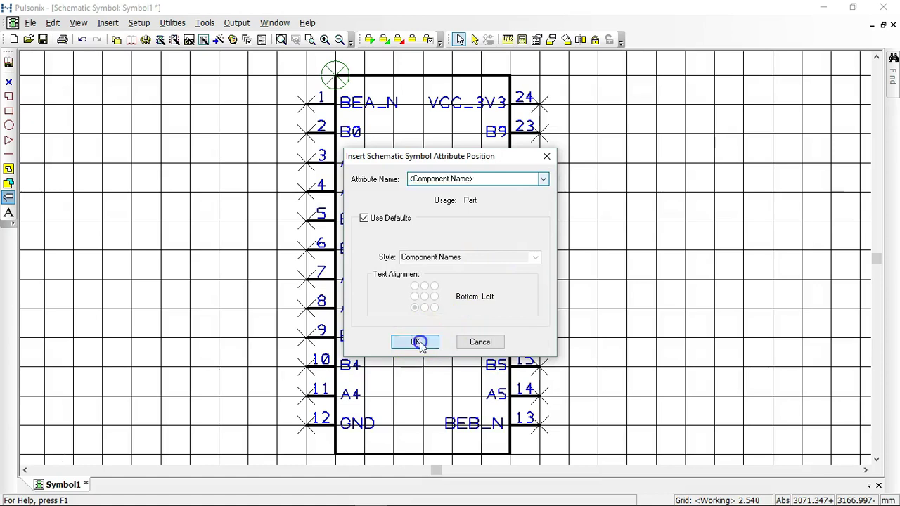
left_click(442, 74)
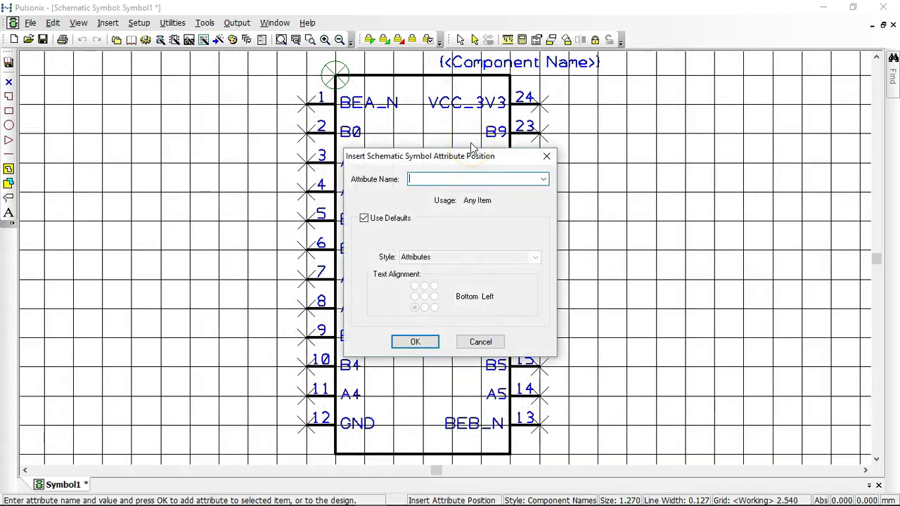
Step: Place a Part Name attribute label below the symbol and fit the view
left_click(542, 179)
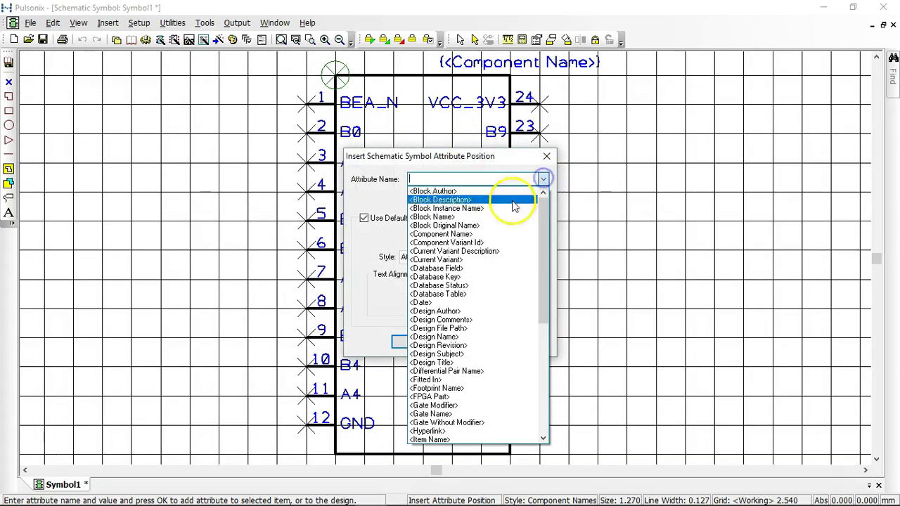
scroll(498, 401, "down", 5)
left_click(498, 400)
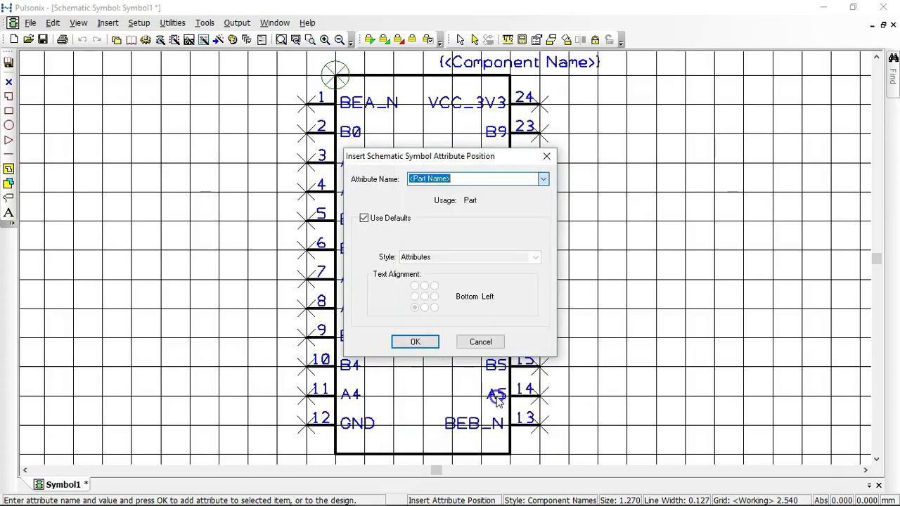
left_click(421, 349)
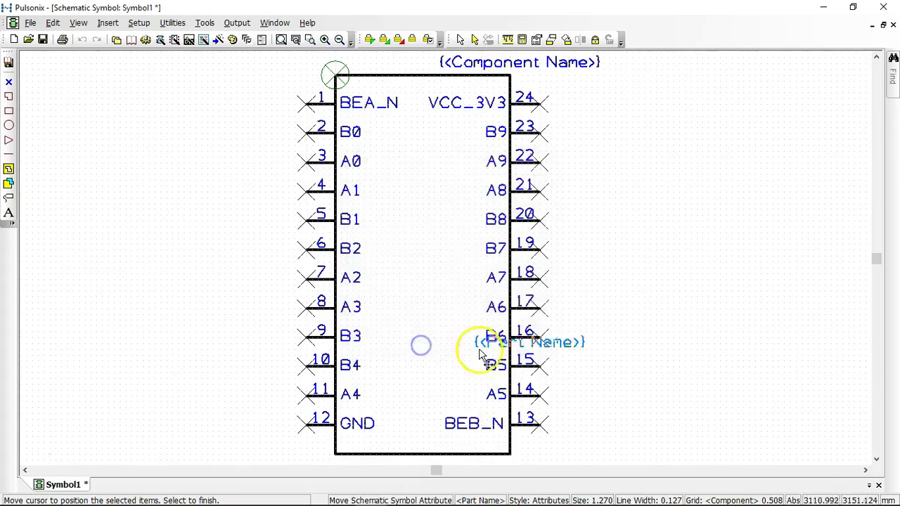
left_click(441, 457)
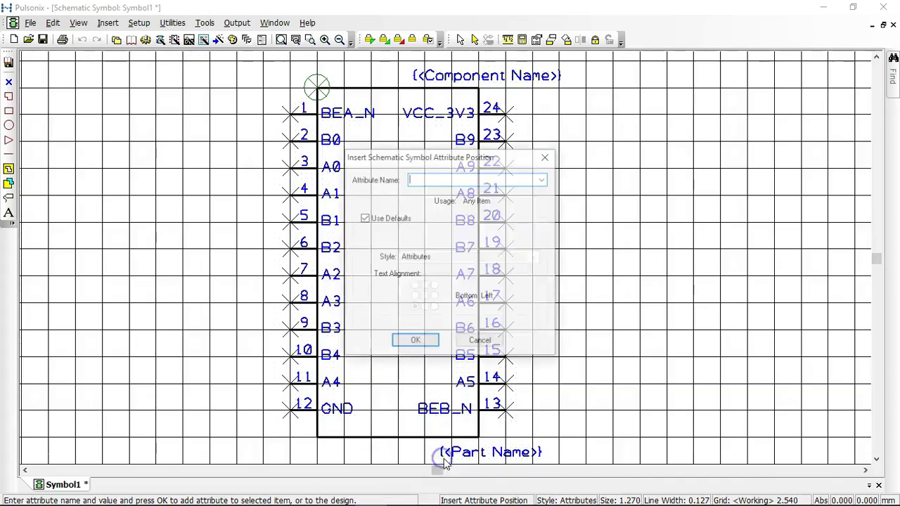
left_click(494, 343)
key("Home")
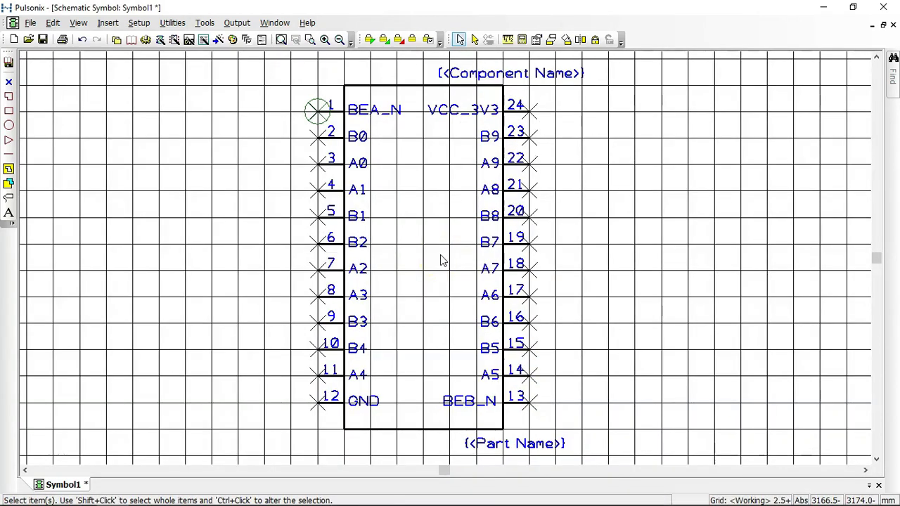
Step: Create an empty 'Symbol Library' in Pulsonix_Project and register that folder as a library folder
left_click(130, 41)
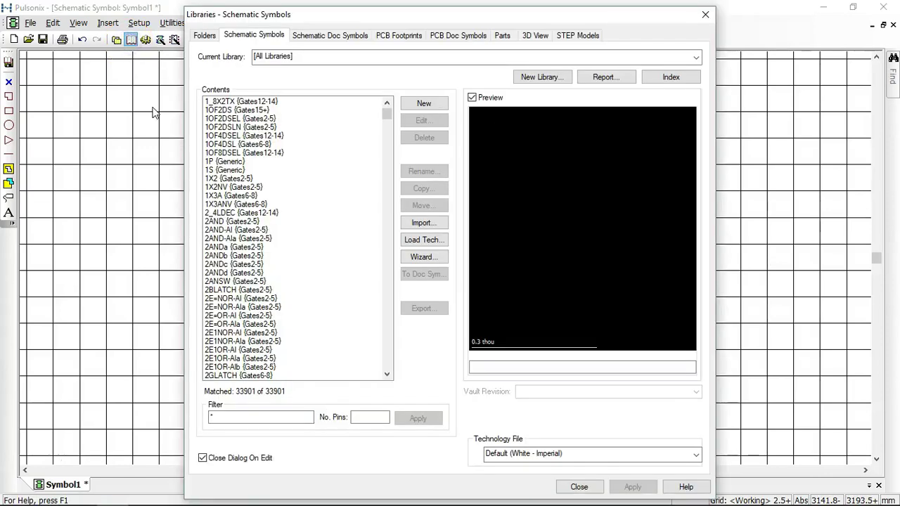
left_click(533, 80)
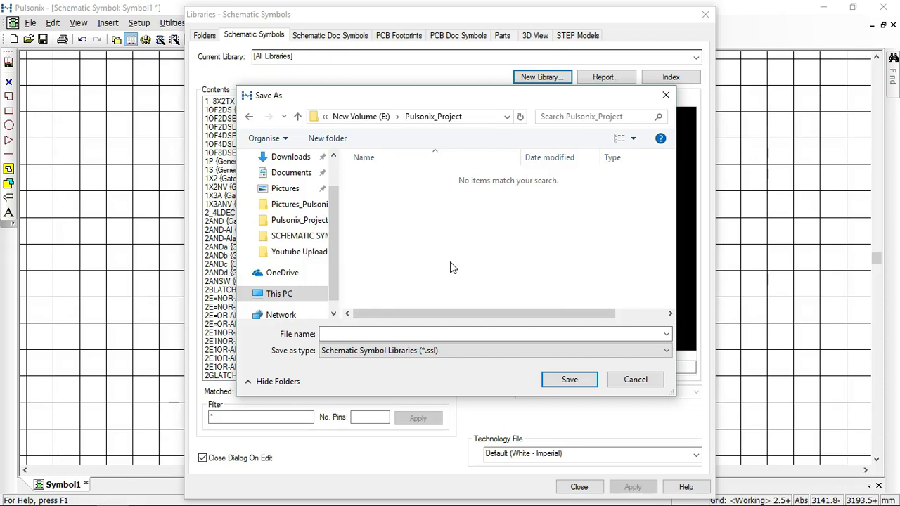
left_click(443, 334)
type("Symbol Library")
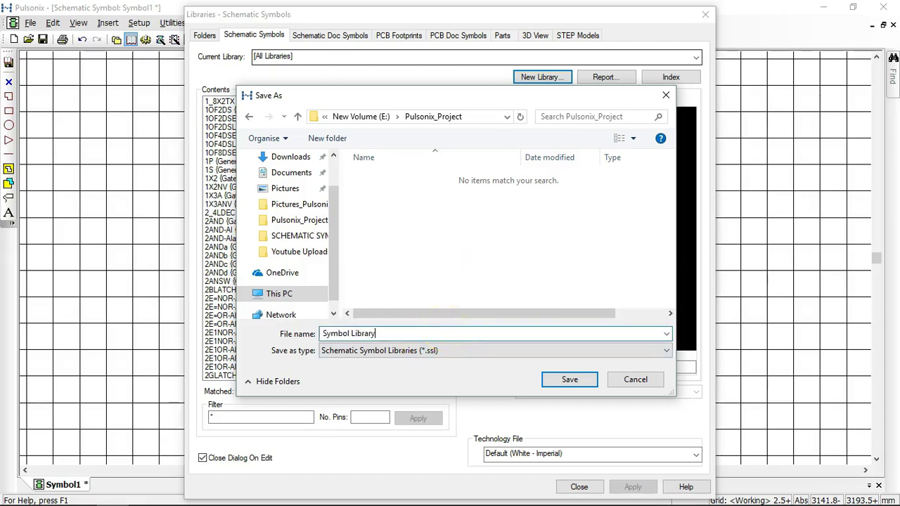
left_click(569, 380)
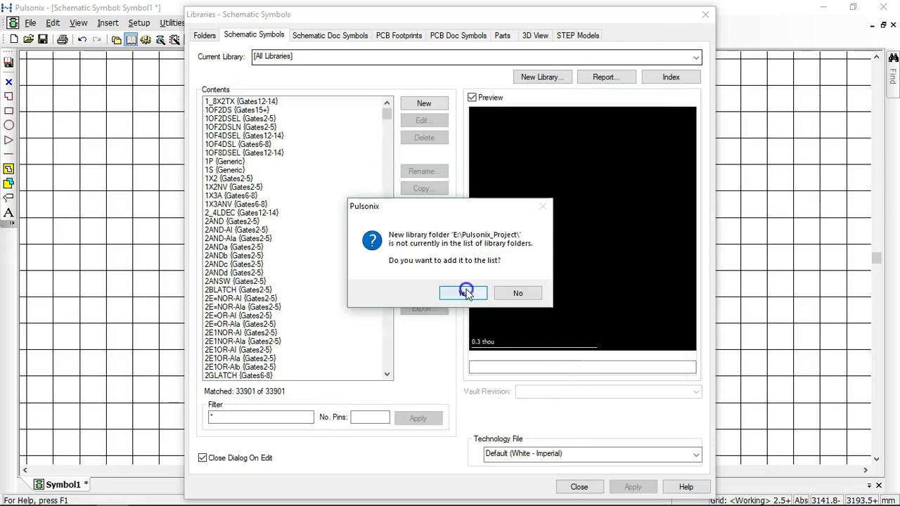
left_click(464, 293)
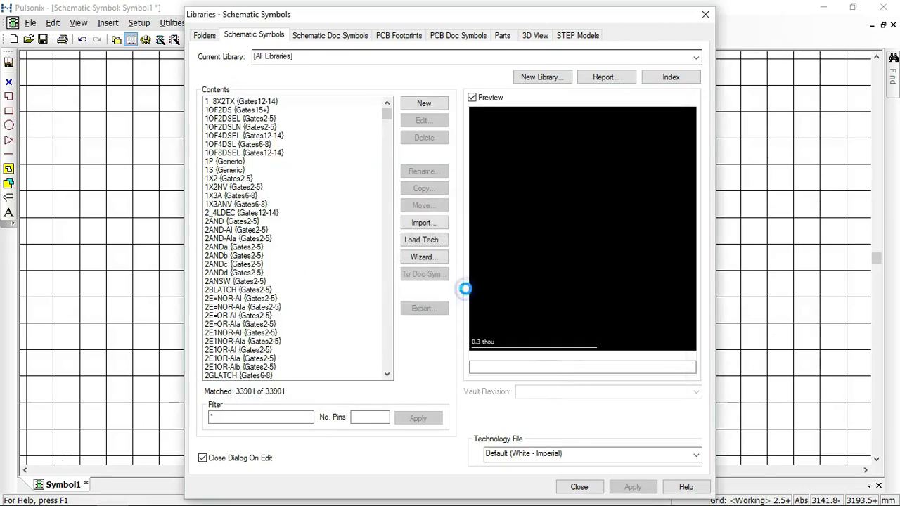
left_click(580, 487)
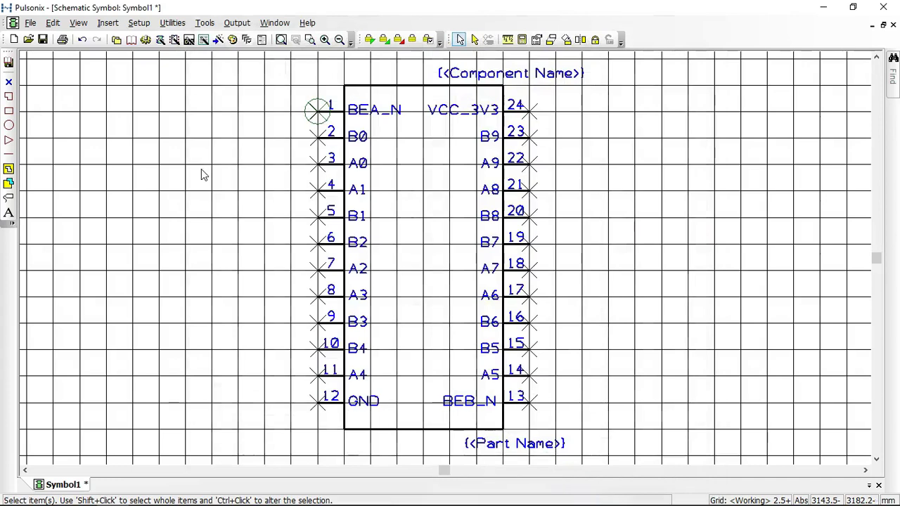
Step: Save the symbol to Symbol Library under the name PI3C3384QE
left_click(30, 22)
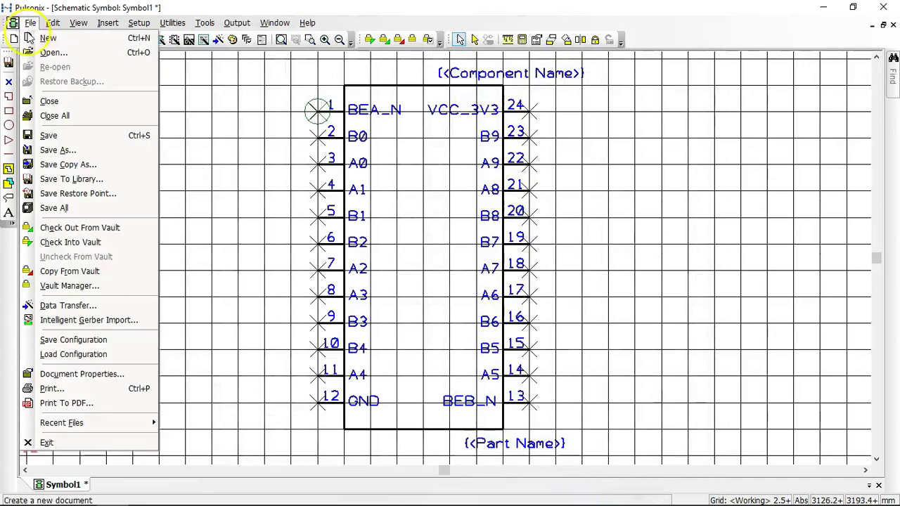
left_click(72, 178)
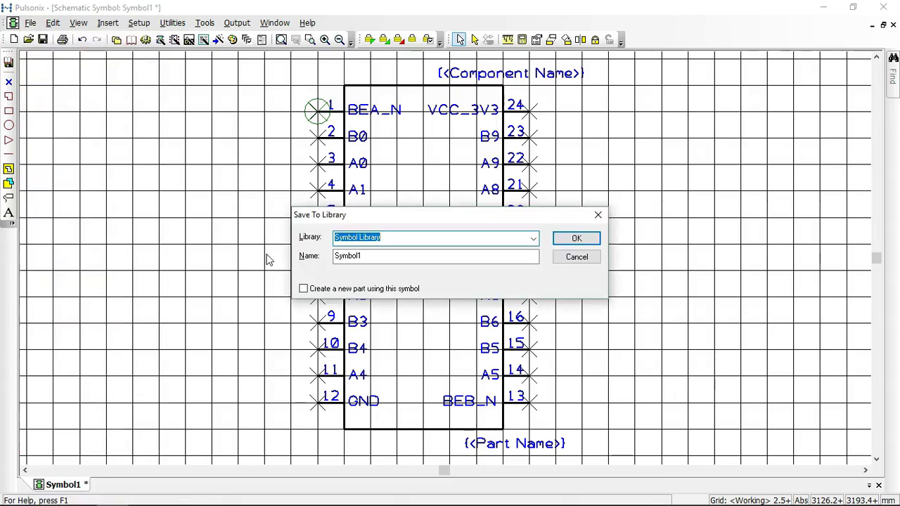
left_click(534, 239)
left_click(483, 258)
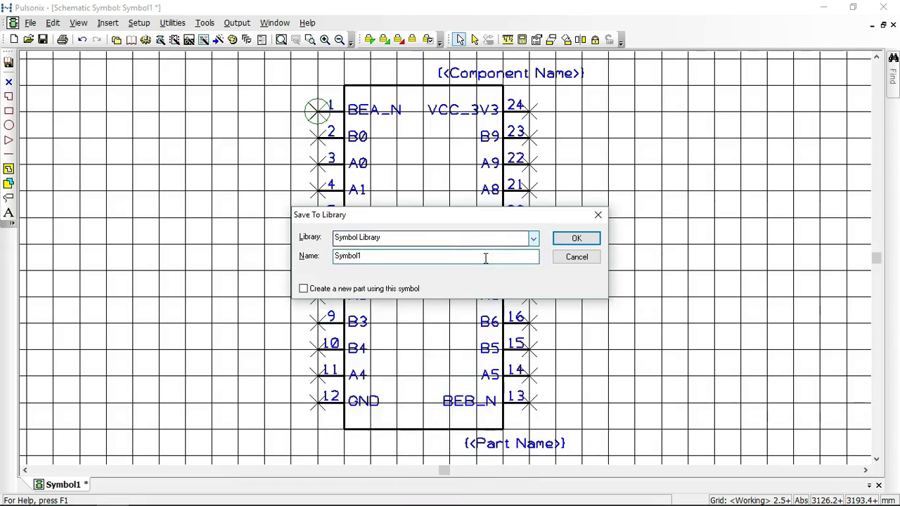
key("ctrl+a")
type("PI3C3384Q")
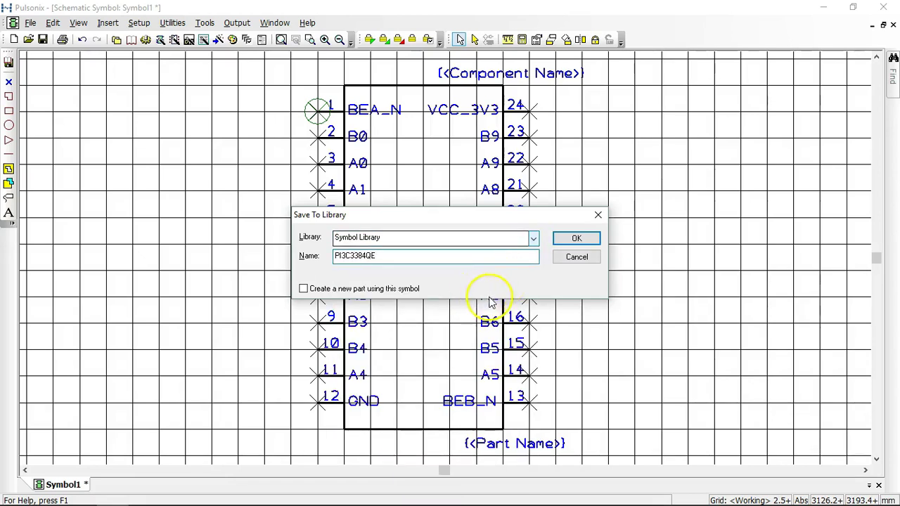
left_click(576, 239)
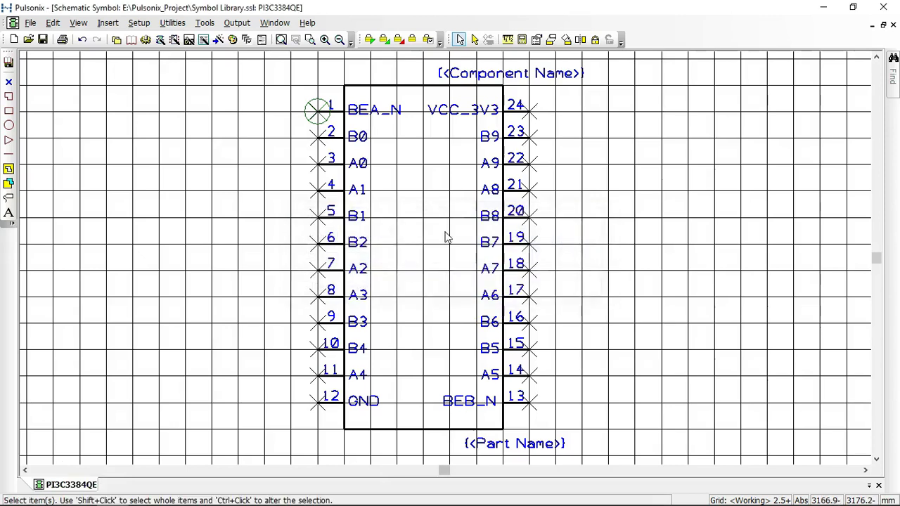
Step: Open PI3C3384QE from the Symbol Library listing to verify it was stored
left_click(133, 42)
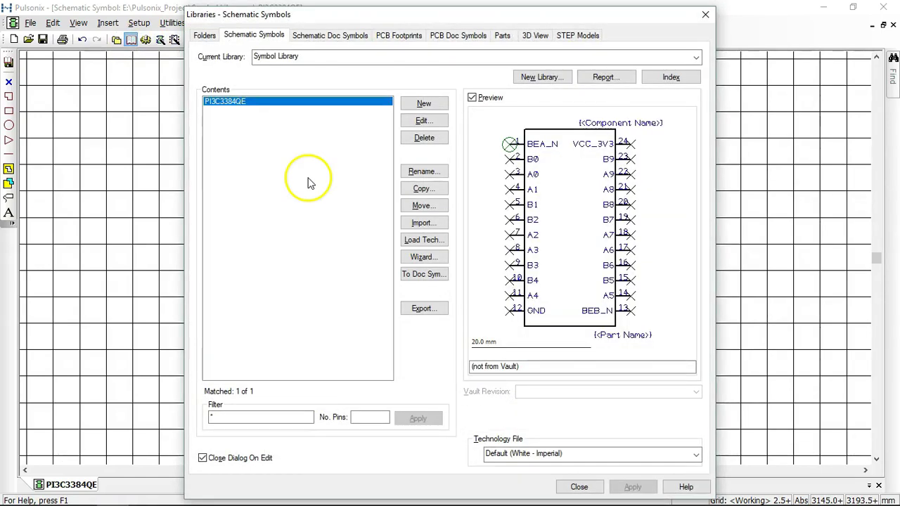
double_click(308, 183)
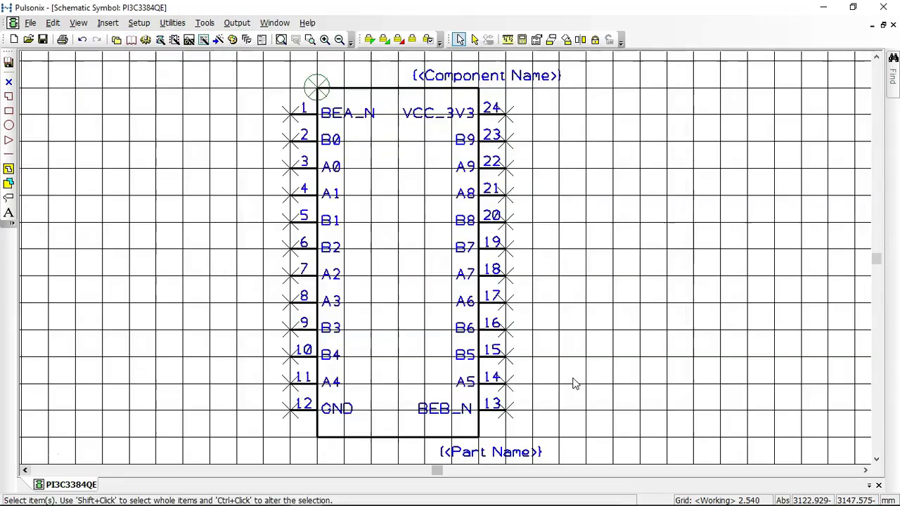